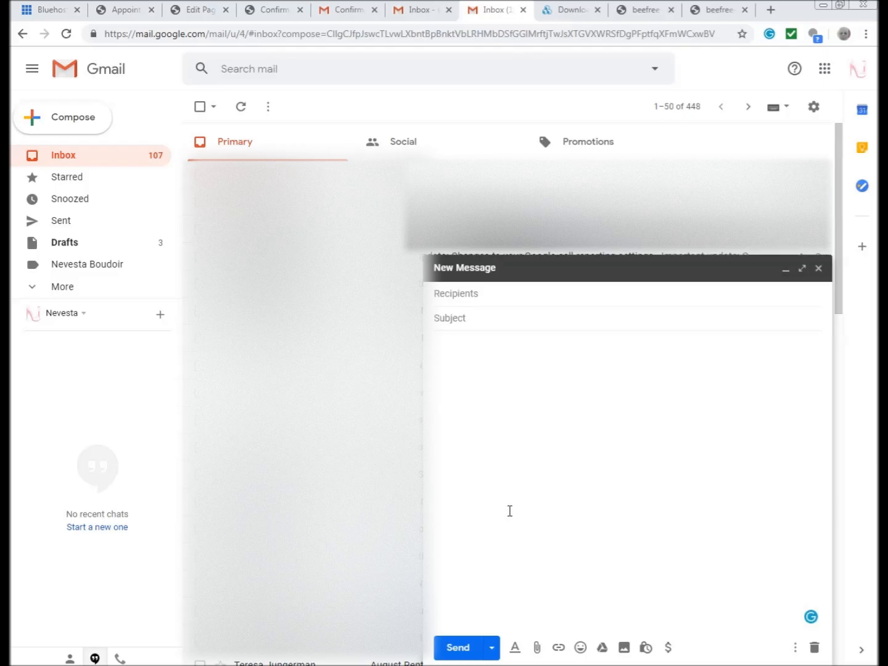
# Step: Minimize the blank draft message and open the mailbox settings
pyautogui.click(473, 373)
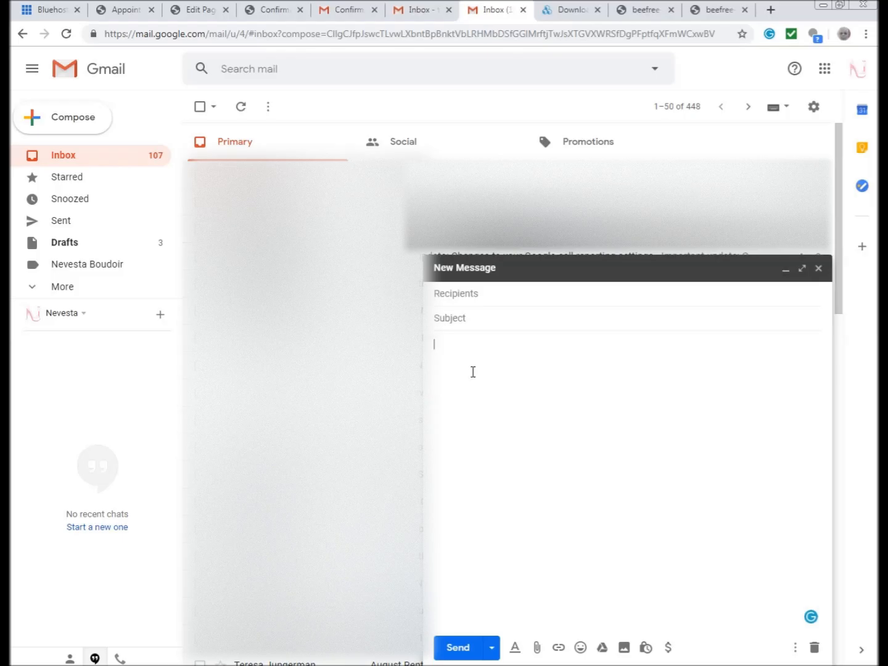
pyautogui.click(786, 270)
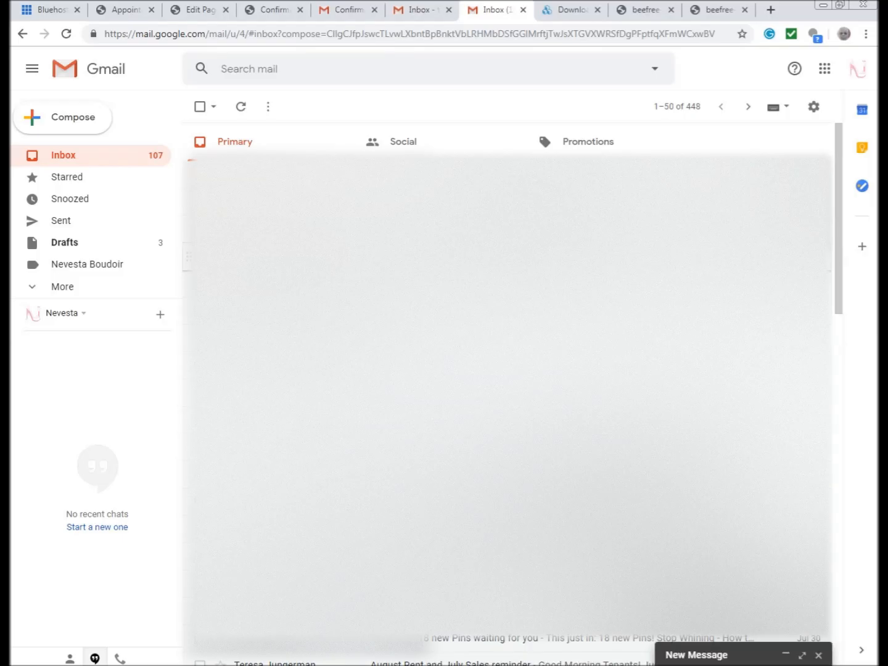
pyautogui.click(813, 107)
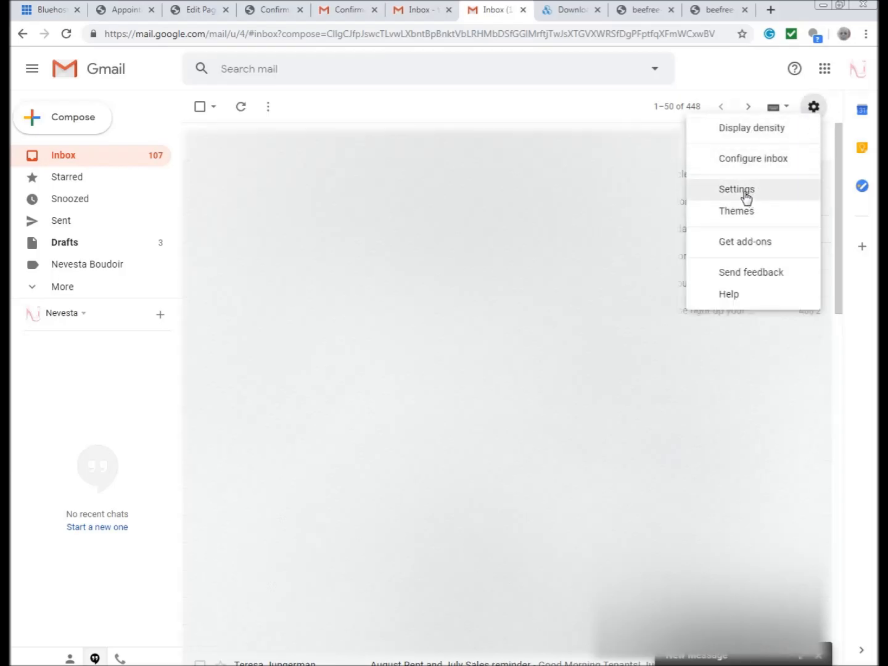
pyautogui.click(736, 189)
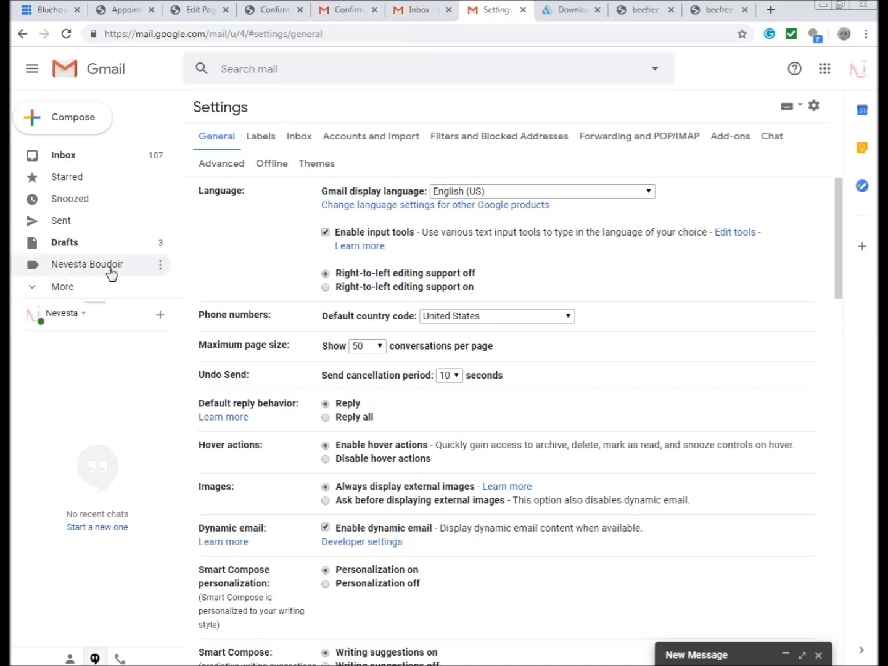
pyautogui.click(262, 138)
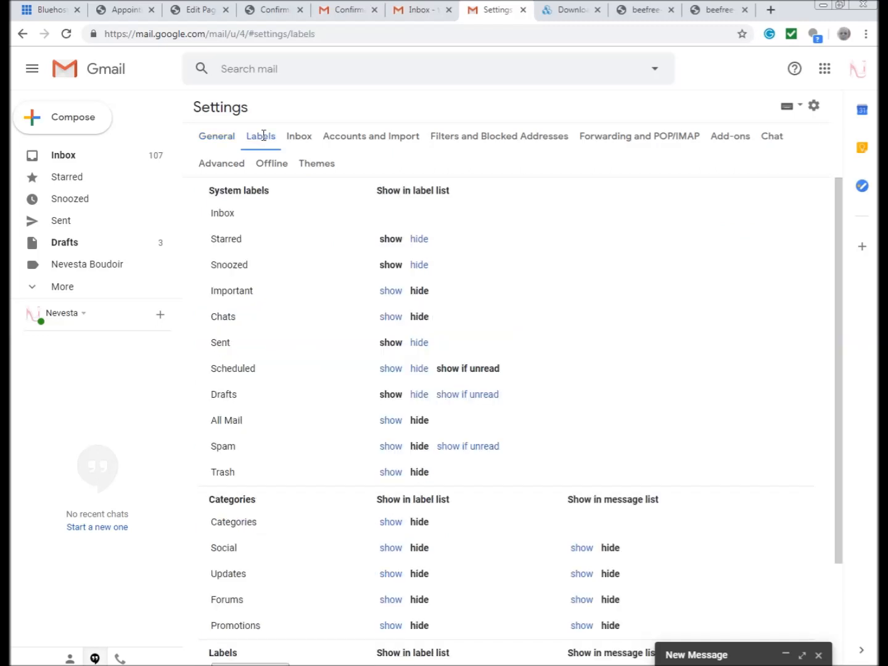
pyautogui.scroll(-3, 315, 395)
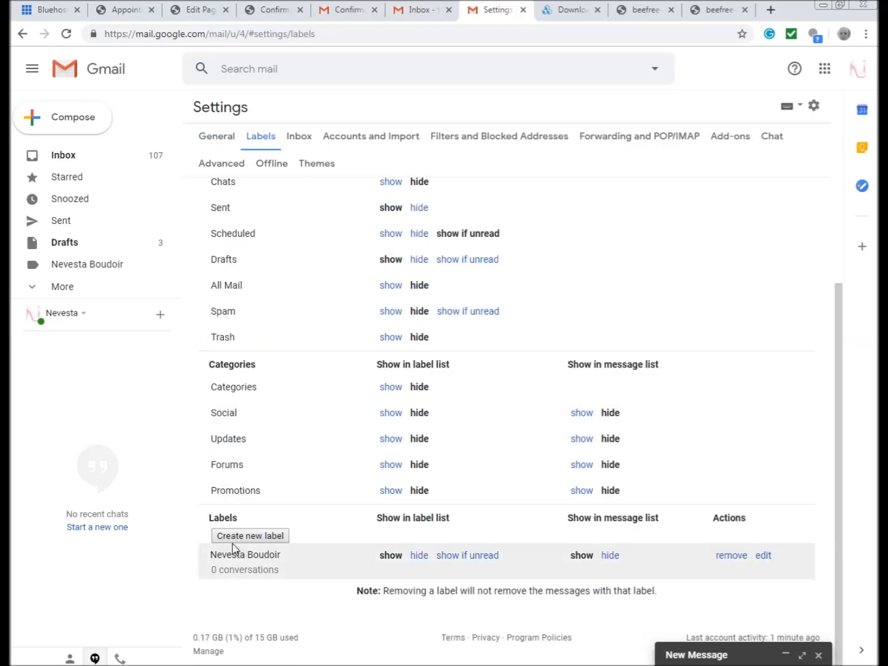
pyautogui.click(277, 540)
pyautogui.click(317, 375)
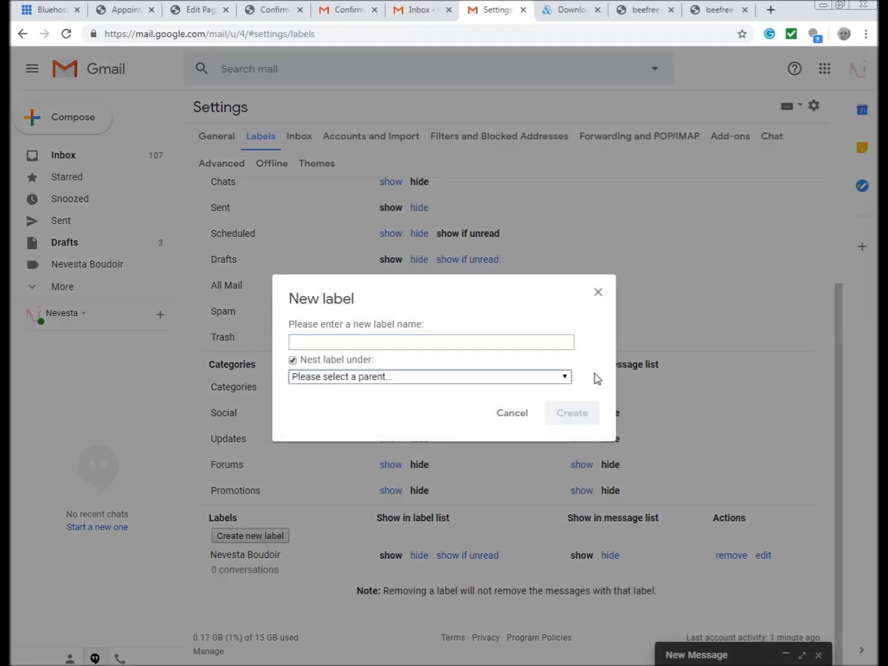
pyautogui.click(292, 360)
pyautogui.click(312, 340)
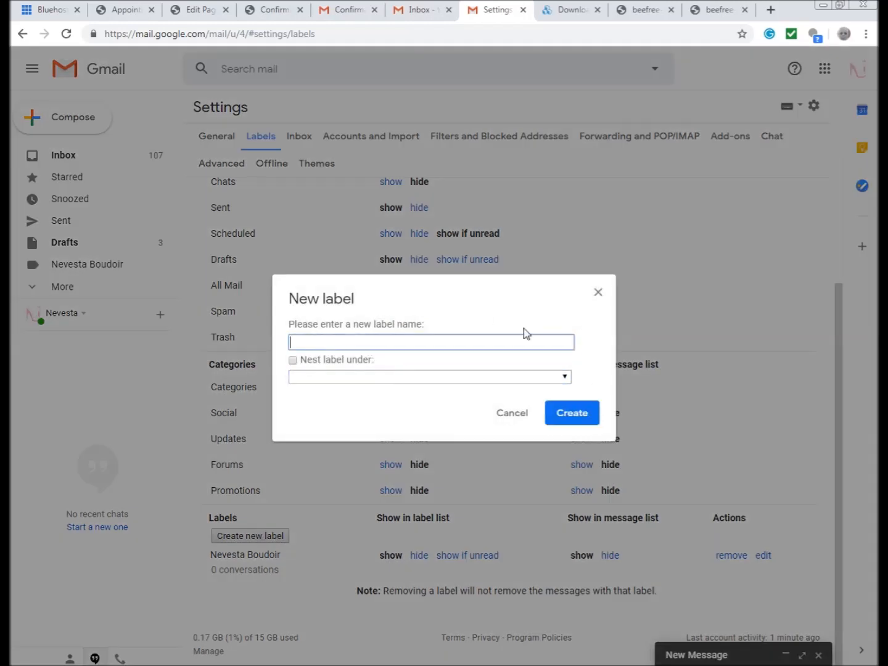
pyautogui.click(516, 417)
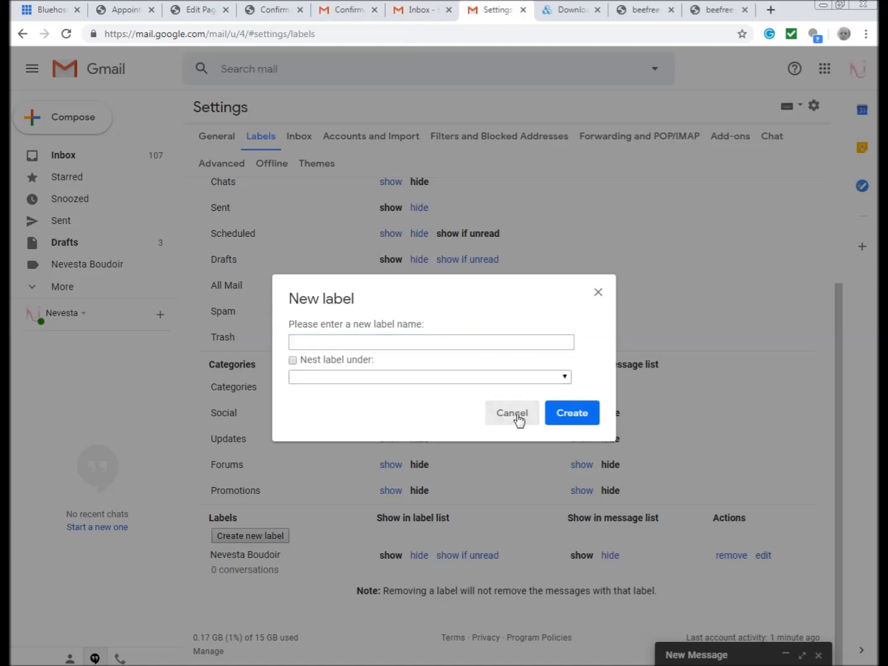
# Step: Examine the existing mail filters and the form for creating a new filter
pyautogui.scroll(2, 318, 510)
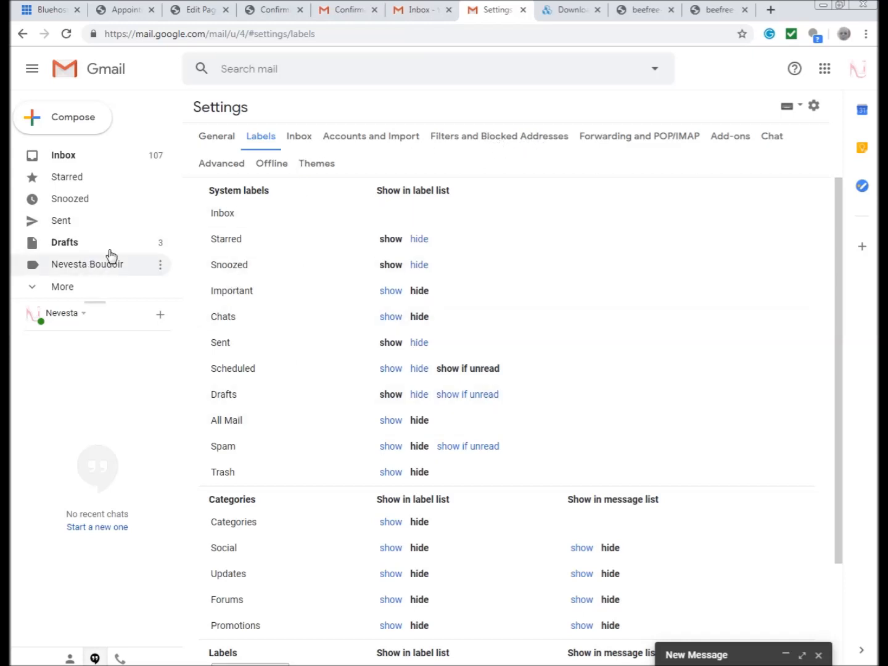
pyautogui.click(464, 138)
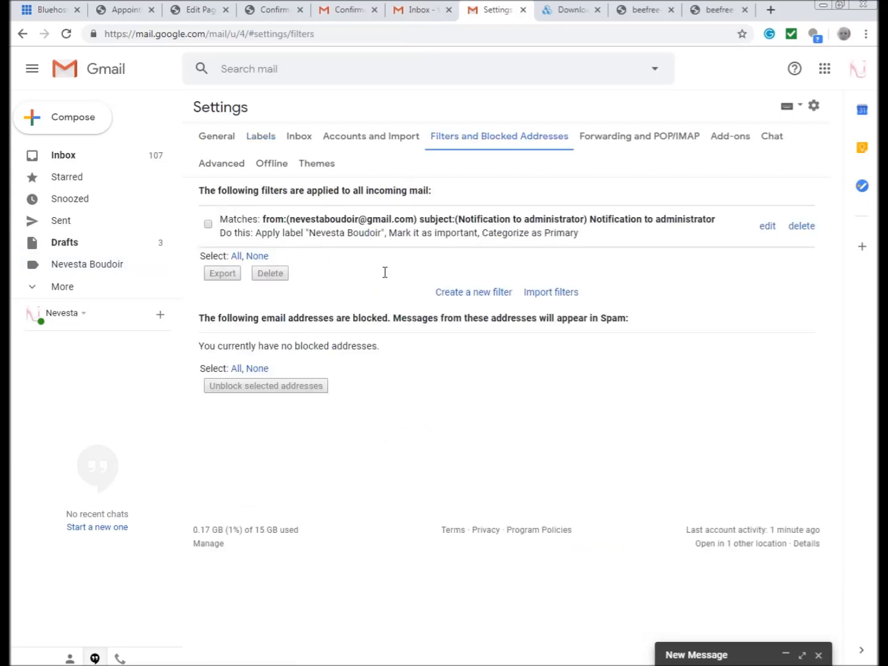
pyautogui.click(474, 291)
pyautogui.click(580, 368)
# Step: Enable Canned Responses (Templates) in the advanced settings and save the changes
pyautogui.click(219, 168)
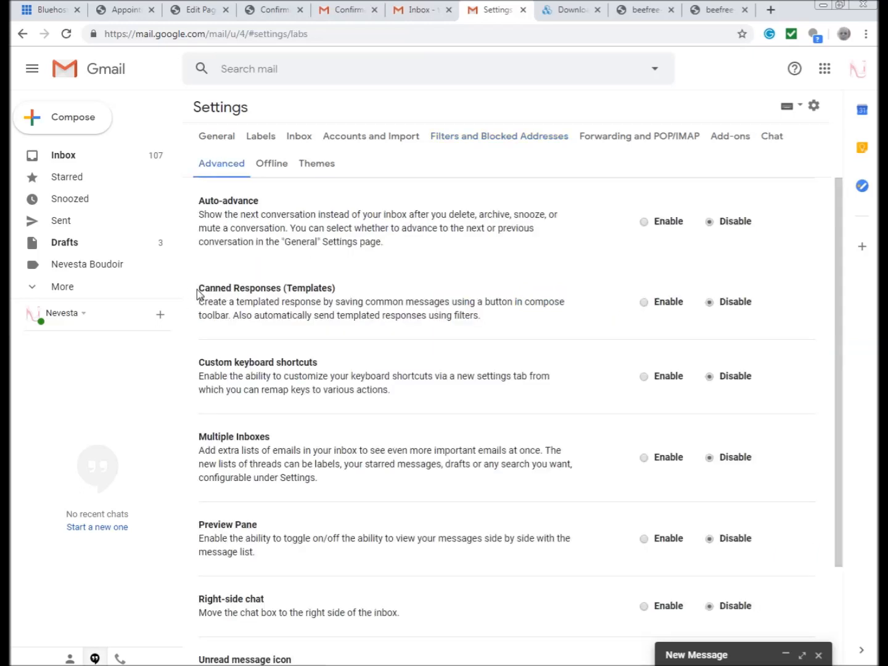
pyautogui.moveTo(202, 288); pyautogui.dragTo(343, 290)
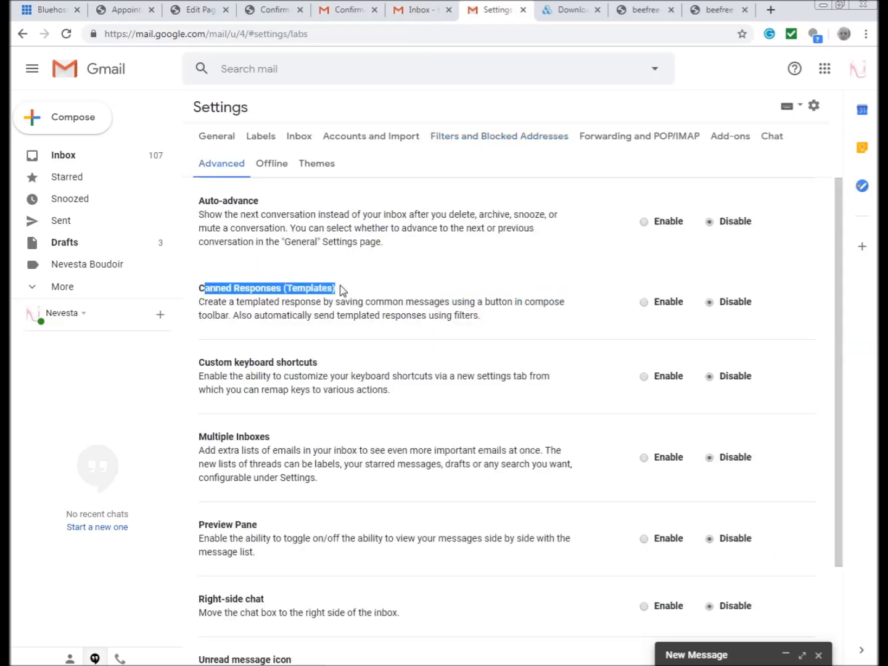
pyautogui.click(304, 288)
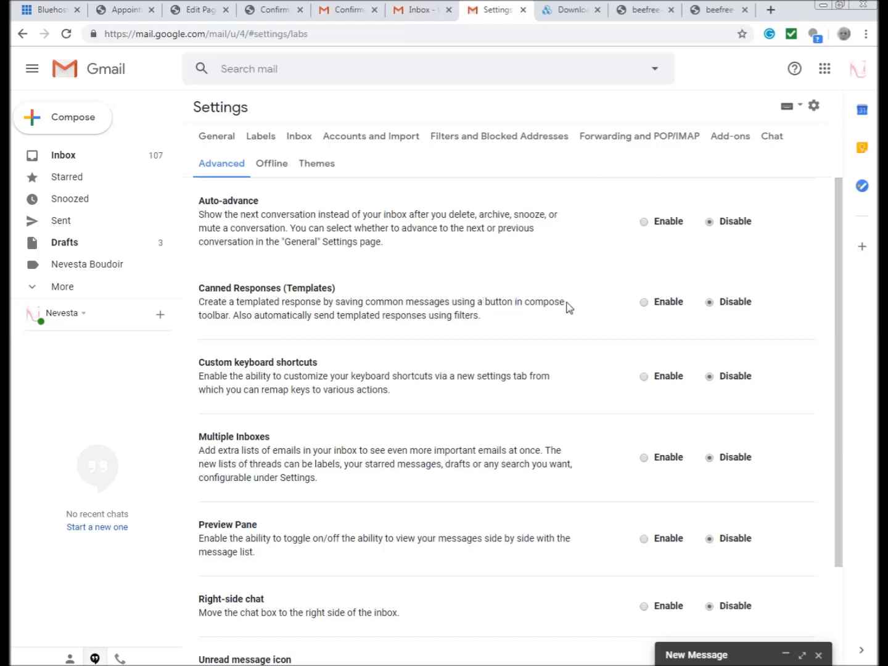
pyautogui.click(644, 303)
pyautogui.scroll(-2, 351, 352)
pyautogui.click(235, 593)
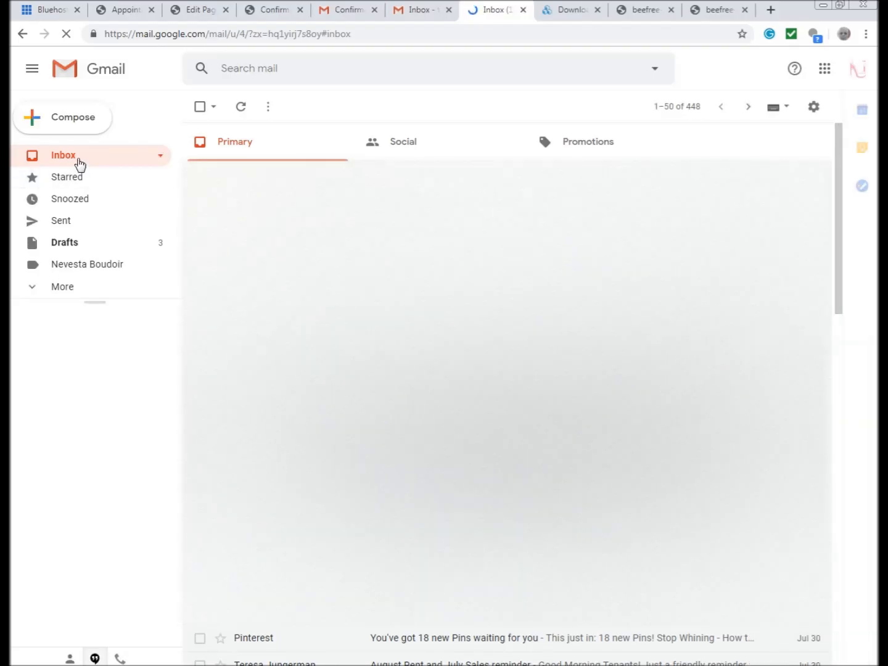
# Step: Compose a new message with the placeholder text "xxxxxxxxx" in its body
pyautogui.click(90, 123)
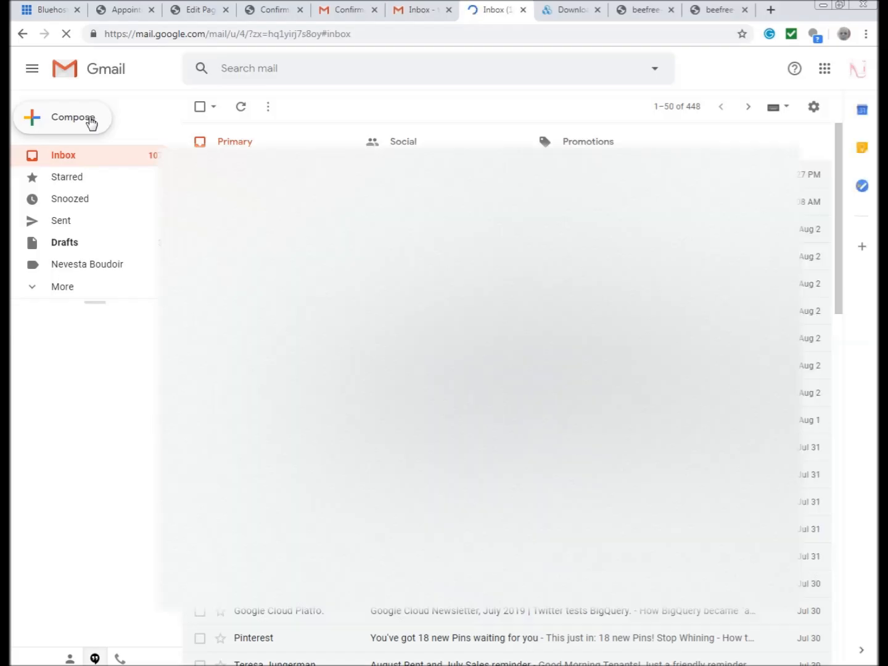
pyautogui.hotkey('ctrl', 'a')
pyautogui.press('BackSpace')
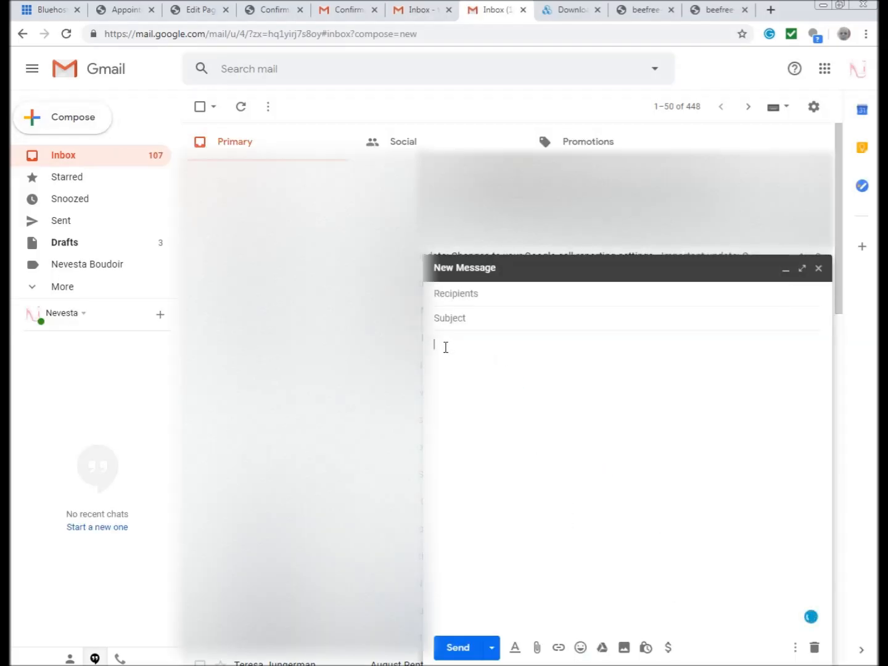
pyautogui.write('xxxxxxxxxx')
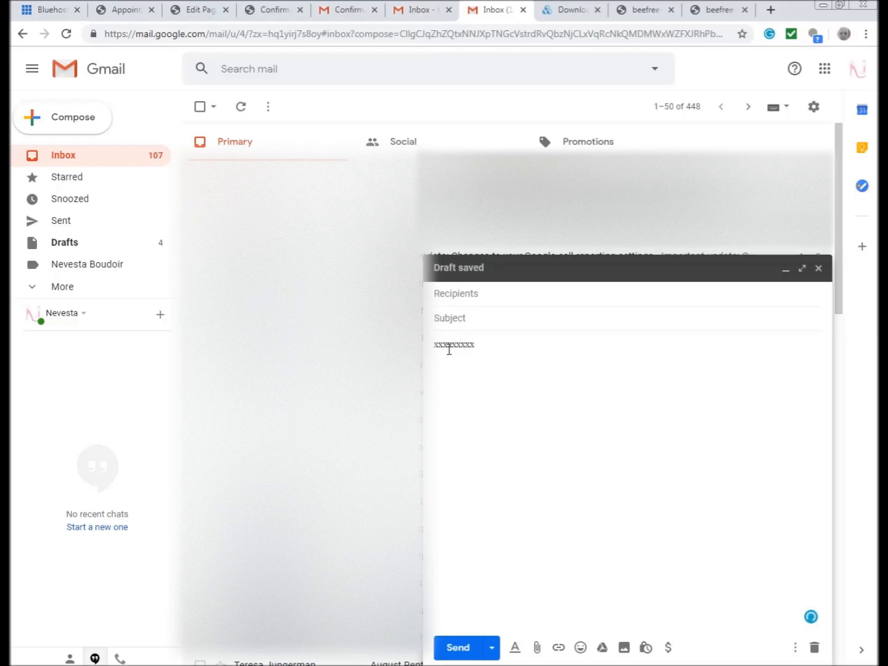
# Step: Inspect the placeholder text's element and replace the placeholder in its HTML with the copied email template code
pyautogui.doubleClick(448, 350)
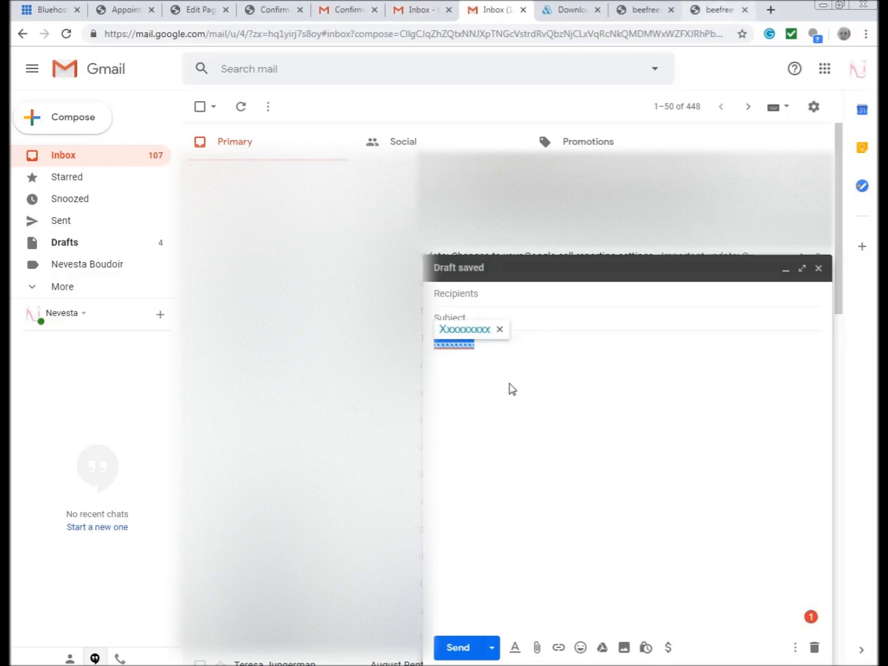
pyautogui.rightClick(455, 346)
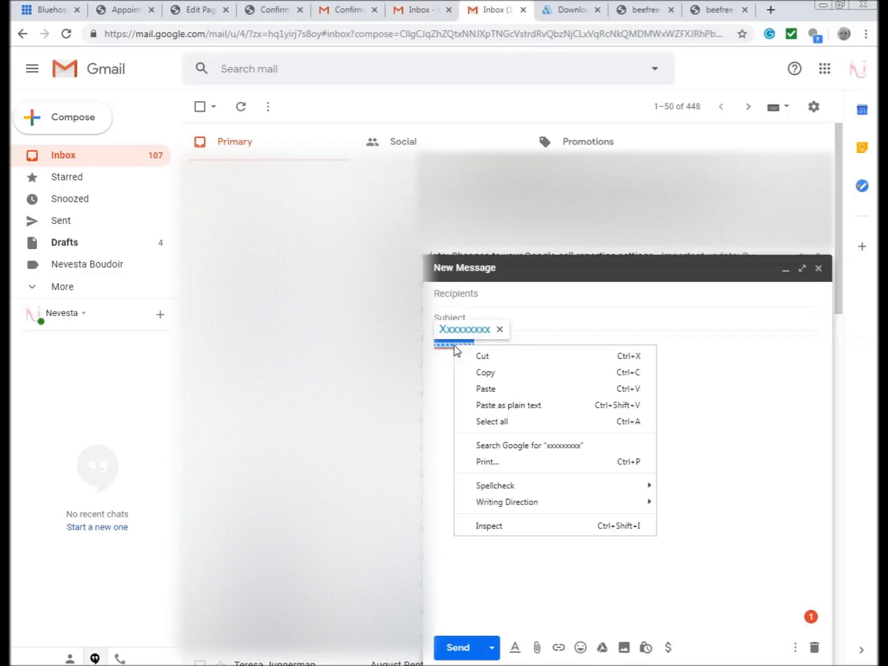
pyautogui.click(558, 527)
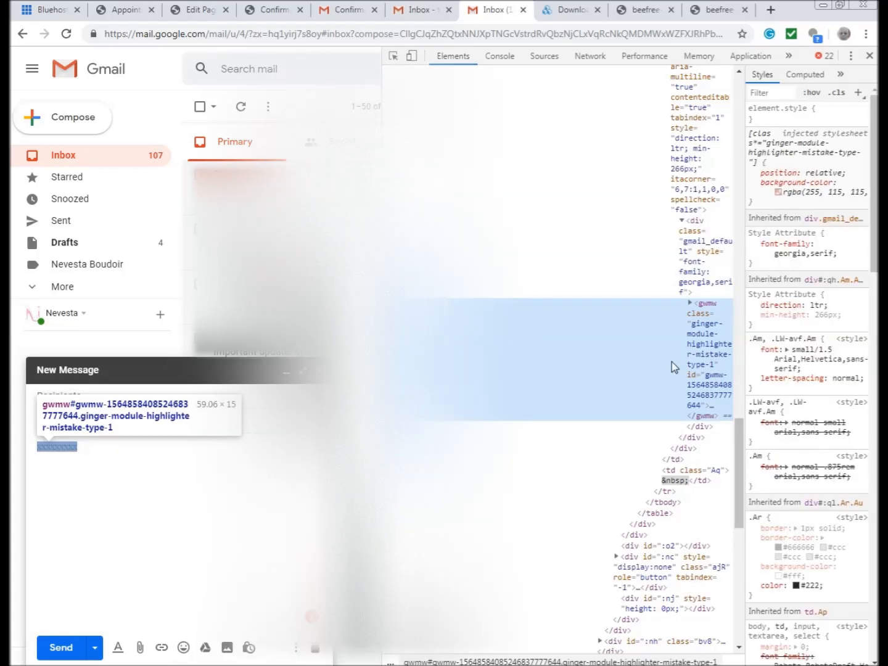
pyautogui.rightClick(674, 367)
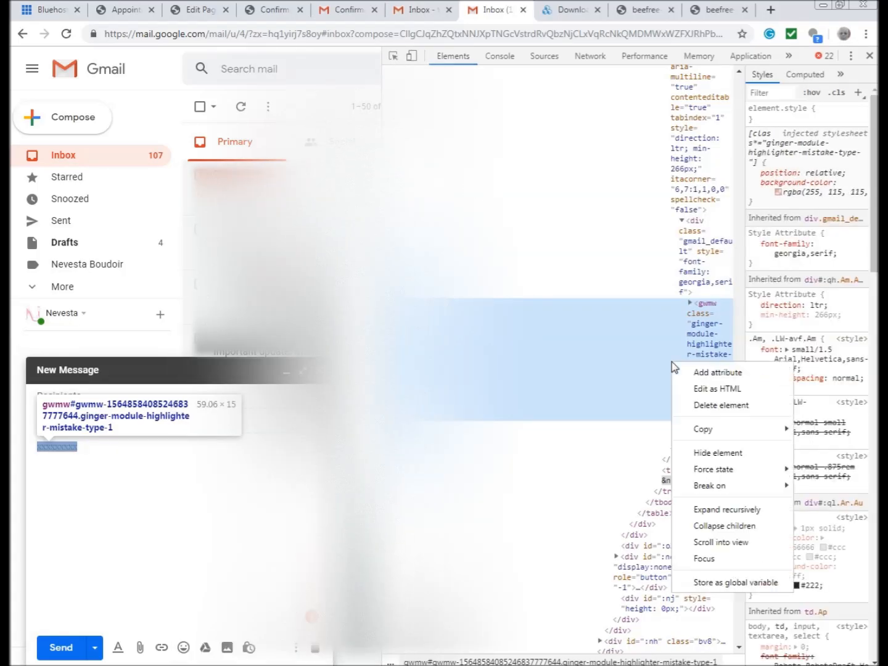
pyautogui.click(704, 392)
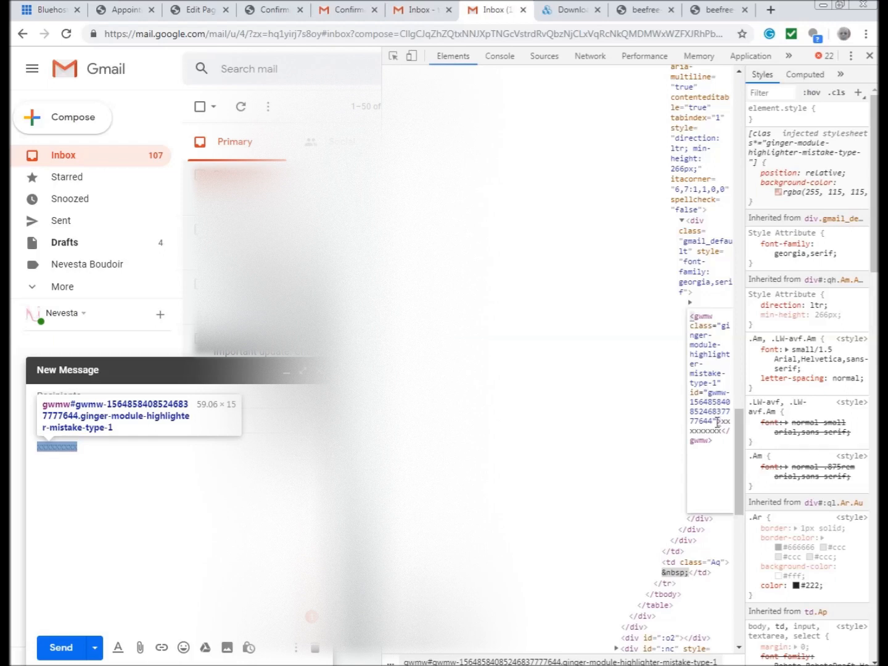
pyautogui.moveTo(722, 420); pyautogui.dragTo(721, 428)
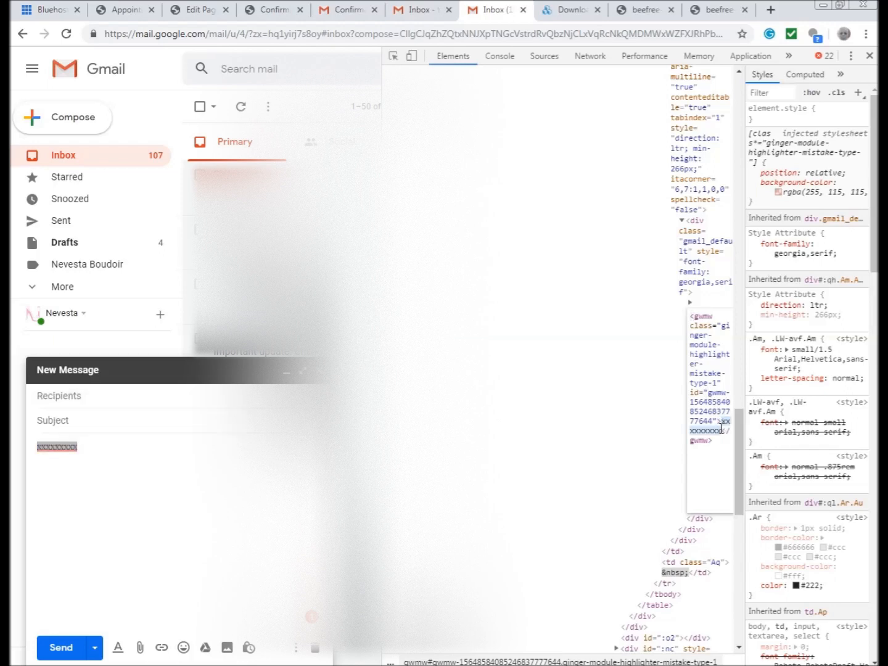
pyautogui.hotkey('ctrl', 'v')
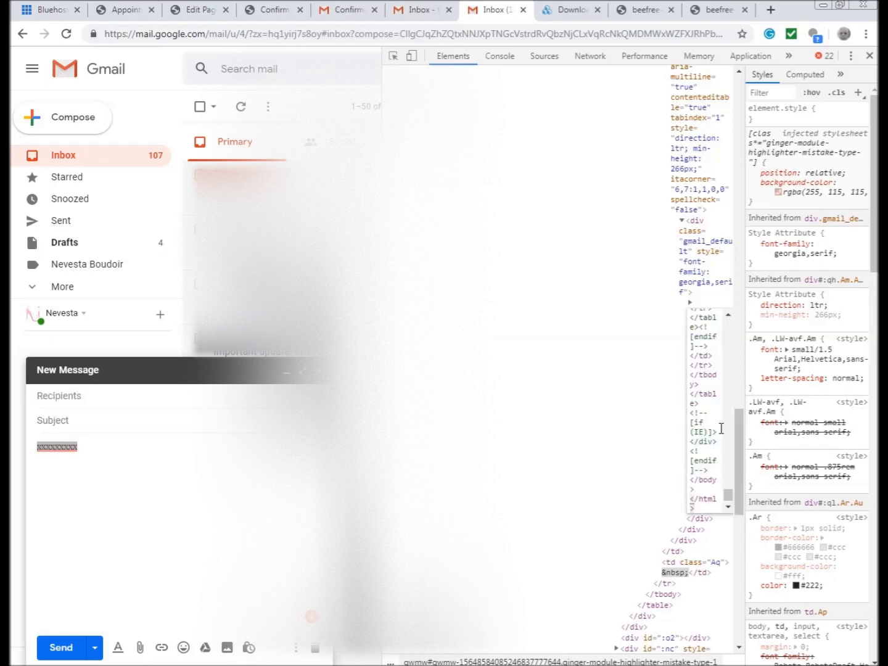
pyautogui.click(509, 399)
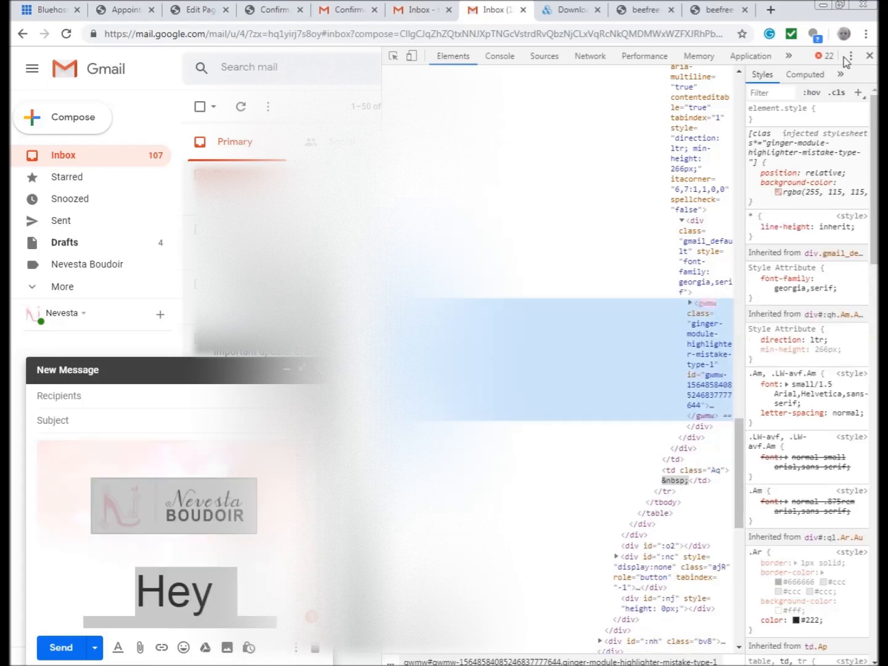
pyautogui.click(870, 57)
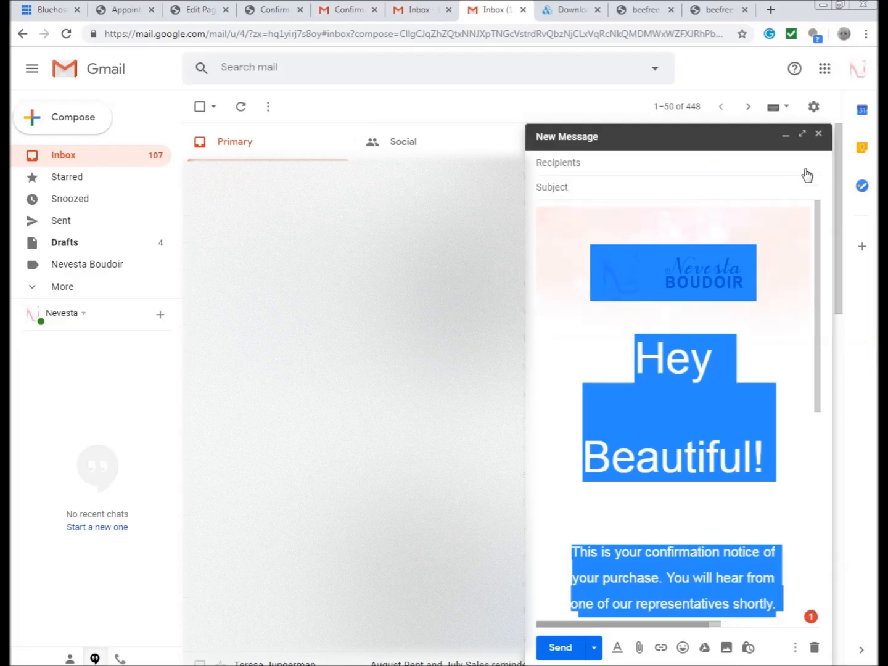
# Step: Enlarge the compose window and delete the broken Facebook, Instagram and Web Site images from the pink footer
pyautogui.click(802, 133)
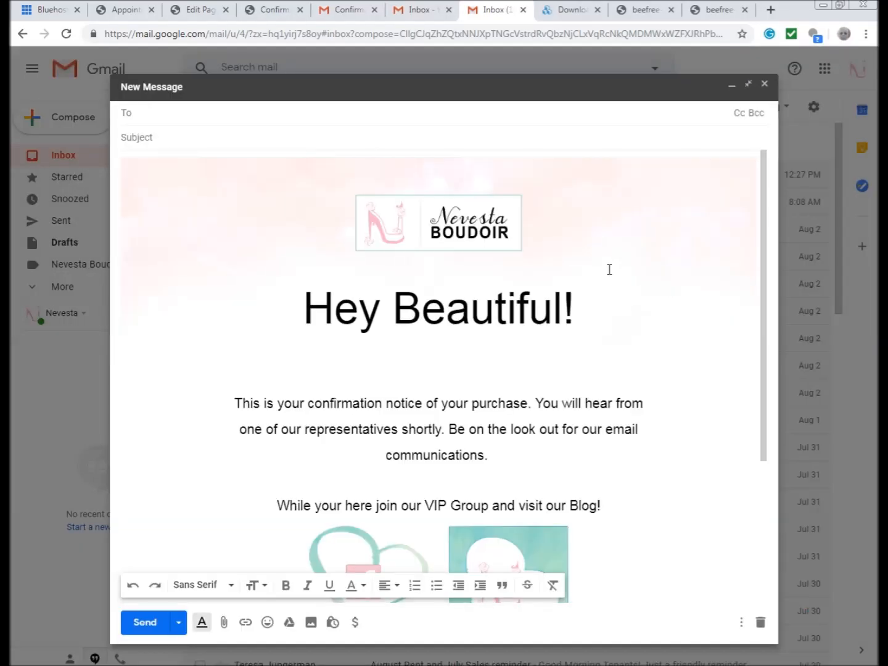
pyautogui.scroll(-2, 613, 270)
pyautogui.scroll(-2, 614, 269)
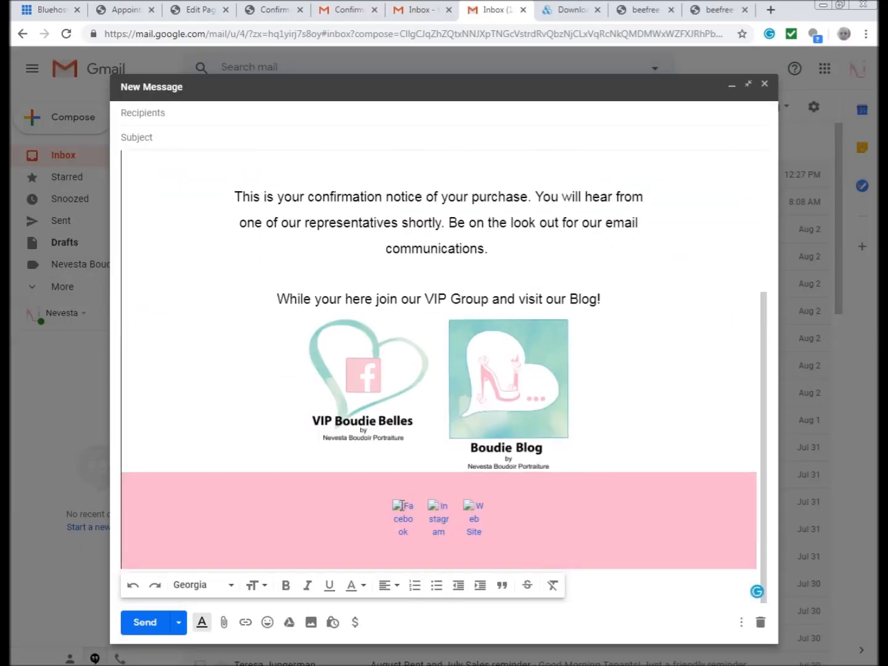
pyautogui.click(402, 507)
pyautogui.click(614, 553)
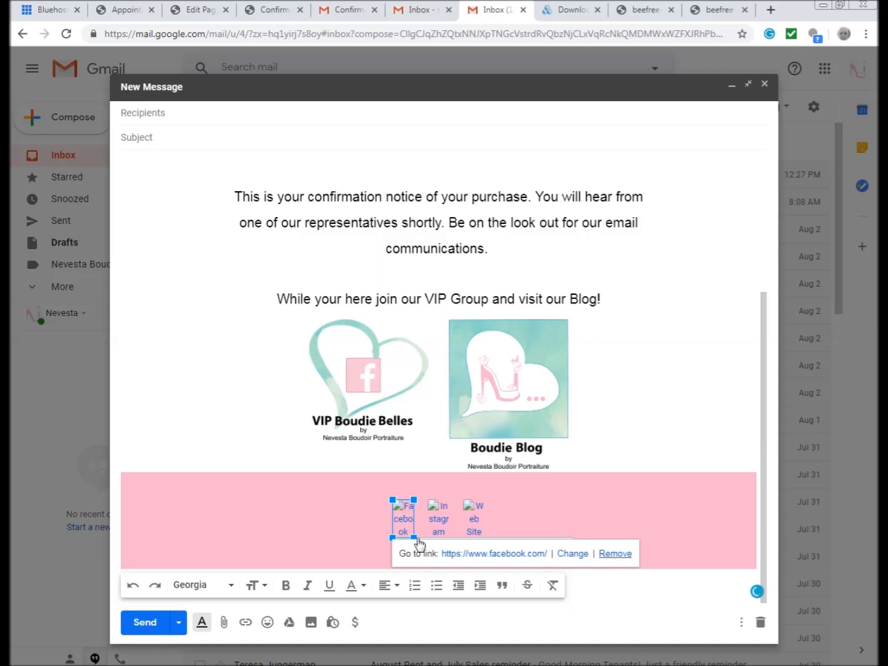
pyautogui.click(407, 515)
pyautogui.click(550, 552)
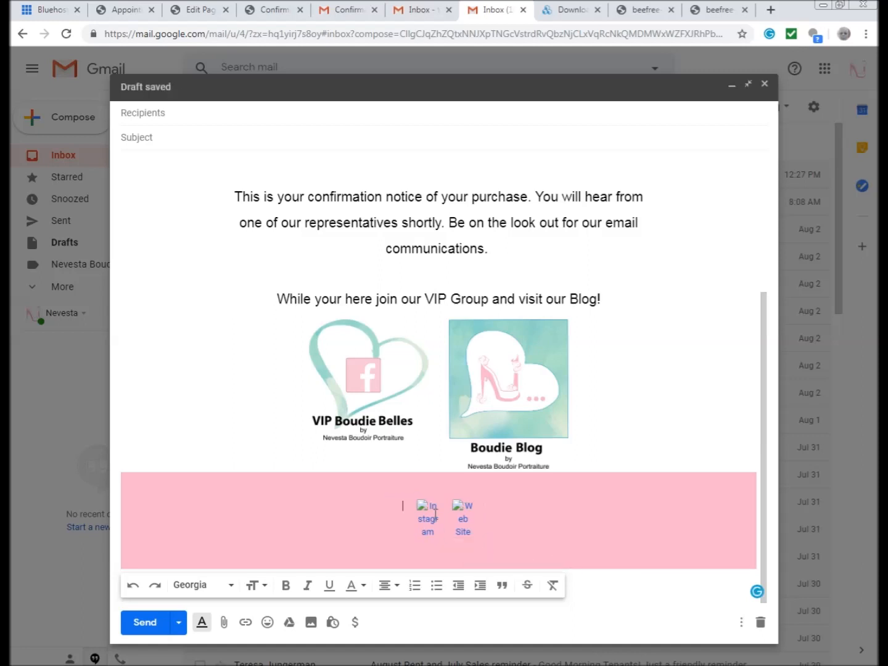
pyautogui.click(425, 507)
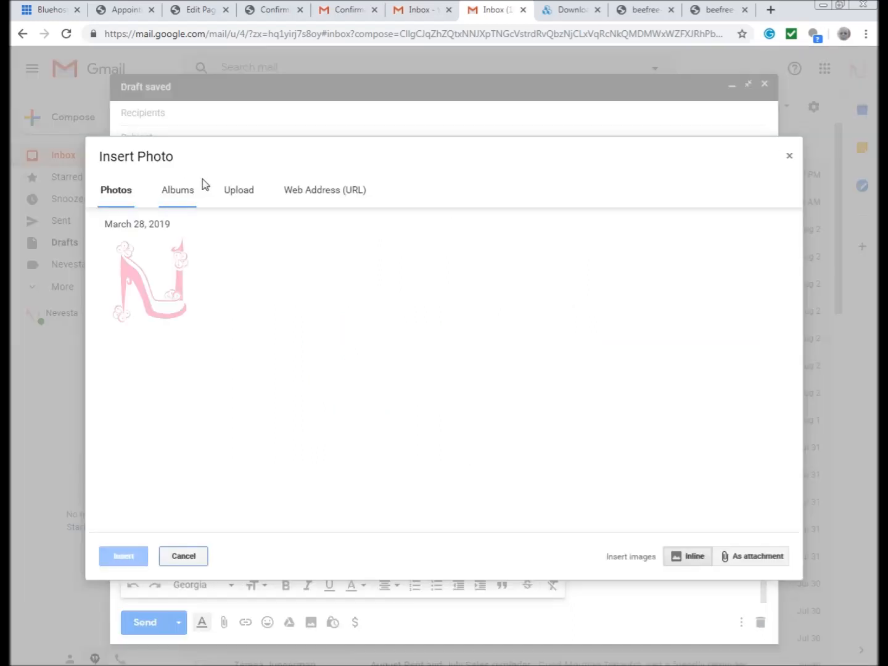
# Step: Upload facebook@2x, instagram@2x and website@2x from the template's images folder as inline images in the pink footer
pyautogui.click(235, 192)
pyautogui.click(436, 397)
pyautogui.hotkey('ctrl', 'a')
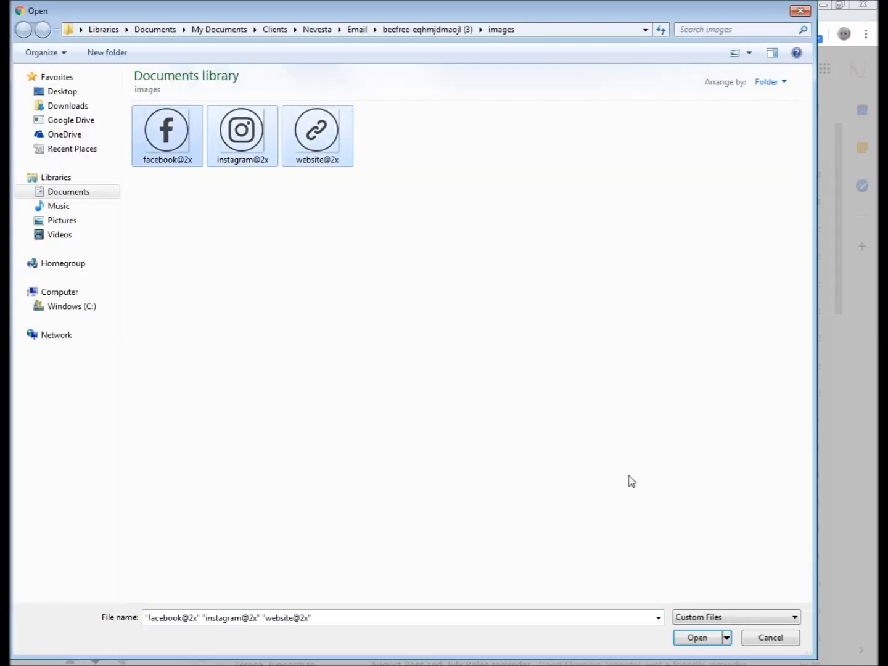
pyautogui.click(694, 647)
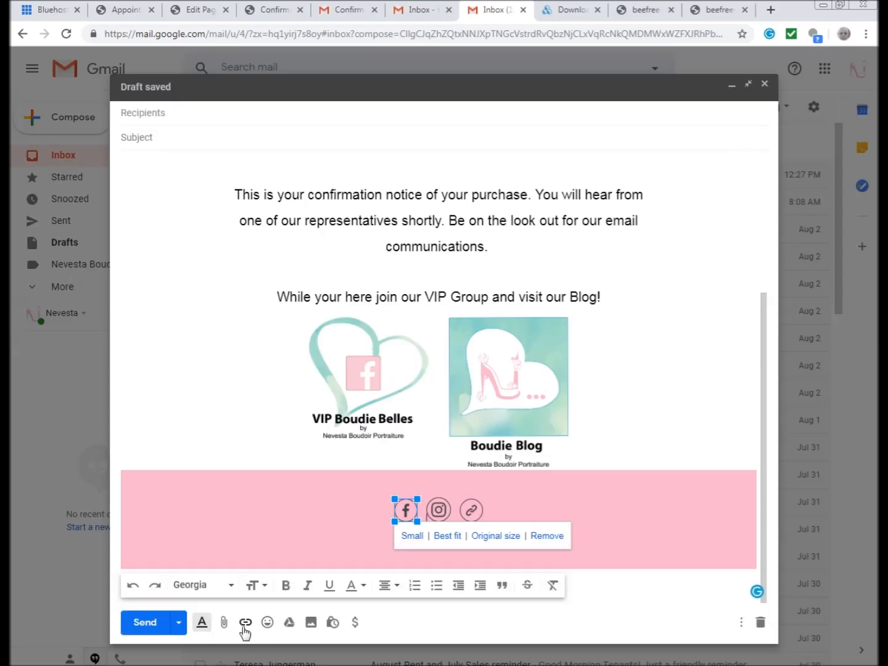
pyautogui.click(245, 623)
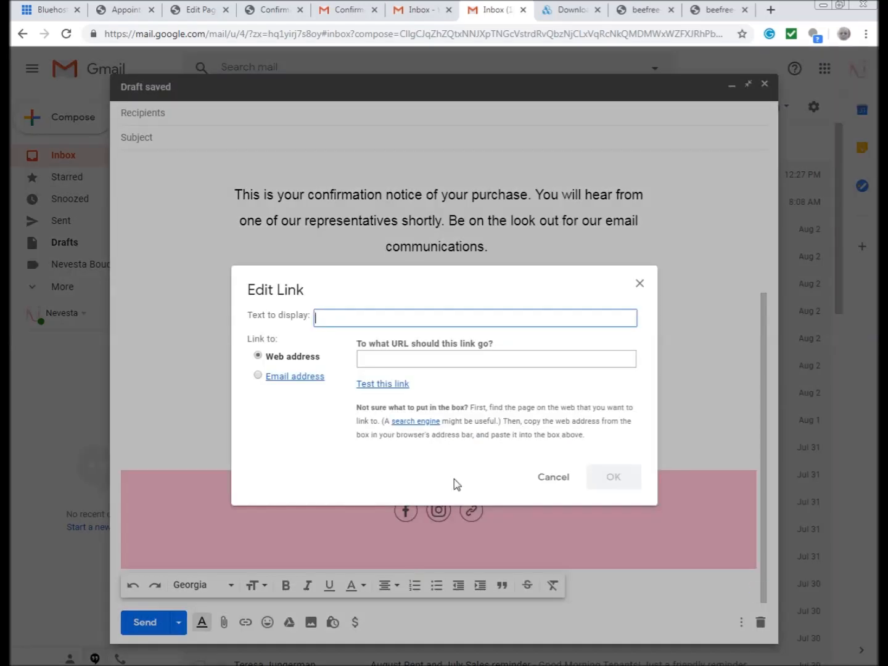
pyautogui.press('Escape')
pyautogui.scroll(3, 570, 552)
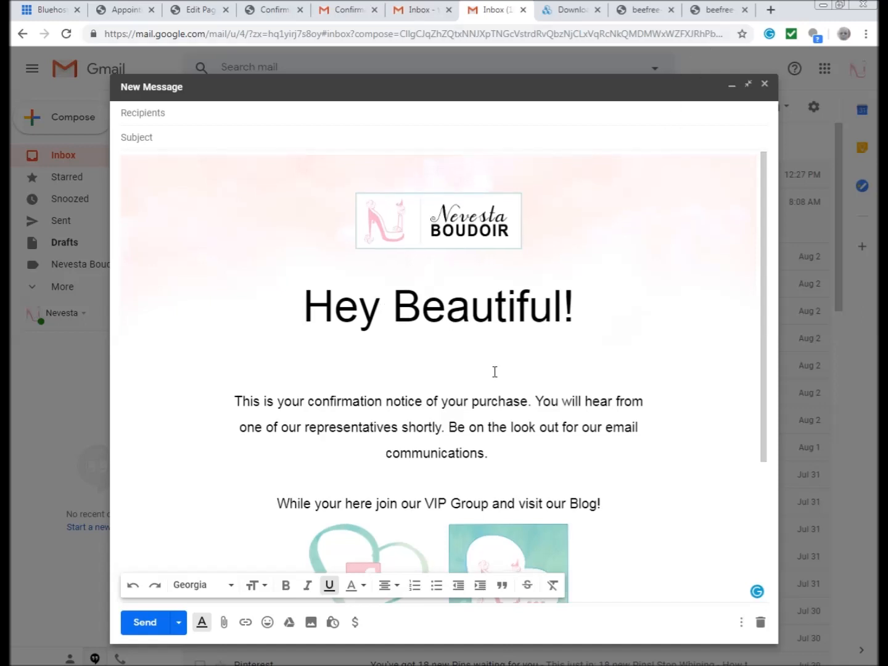
pyautogui.scroll(-3, 510, 368)
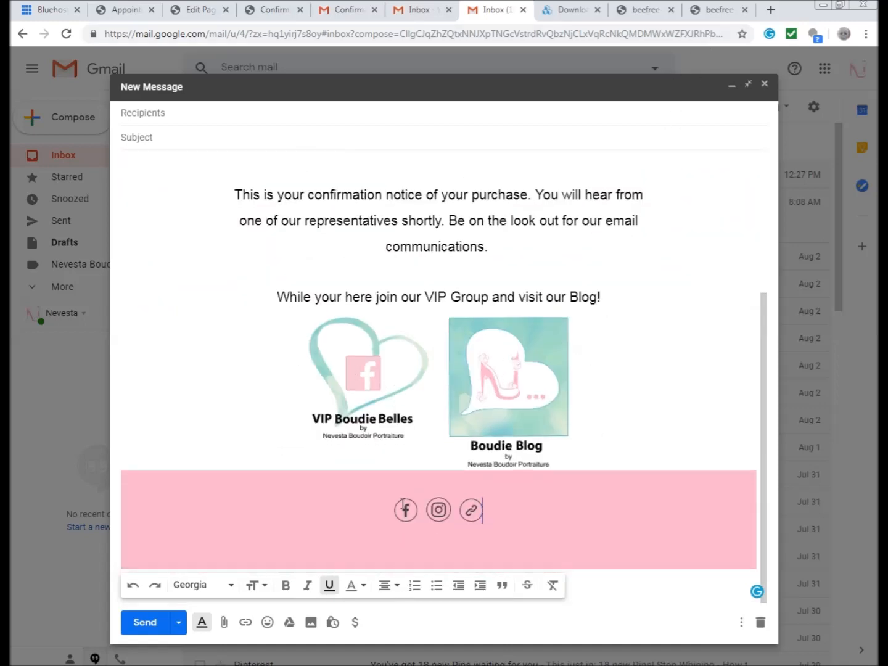
pyautogui.scroll(3, 616, 326)
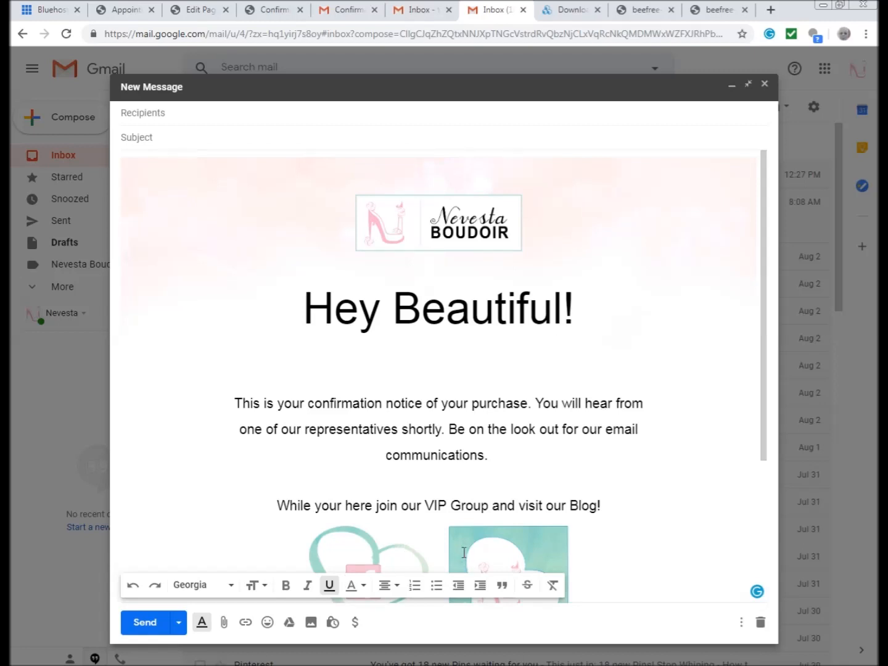
# Step: Save the draft as a new canned response template named "Confirmation Email 1"
pyautogui.click(692, 434)
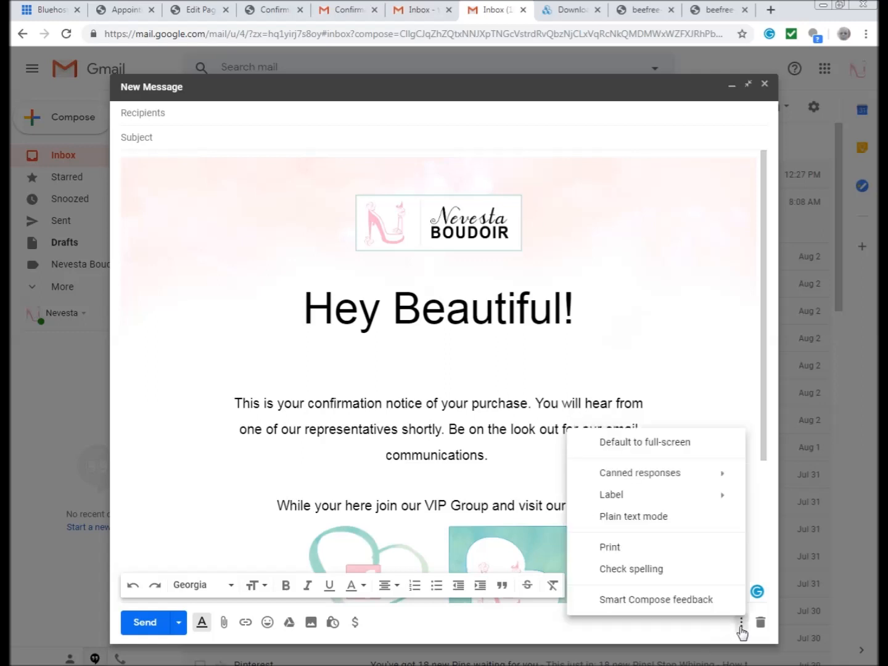
pyautogui.moveTo(640, 481)
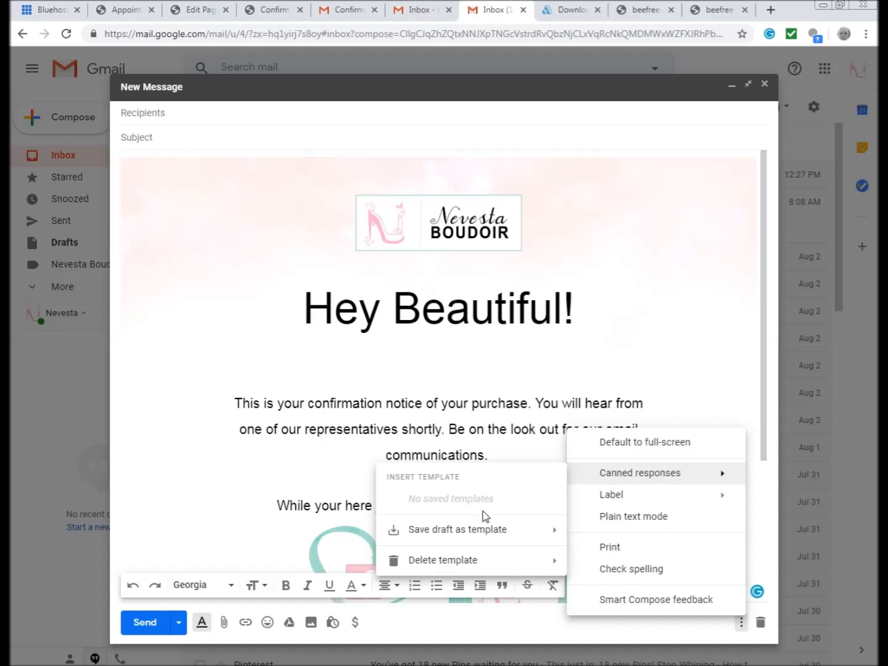
pyautogui.moveTo(475, 541)
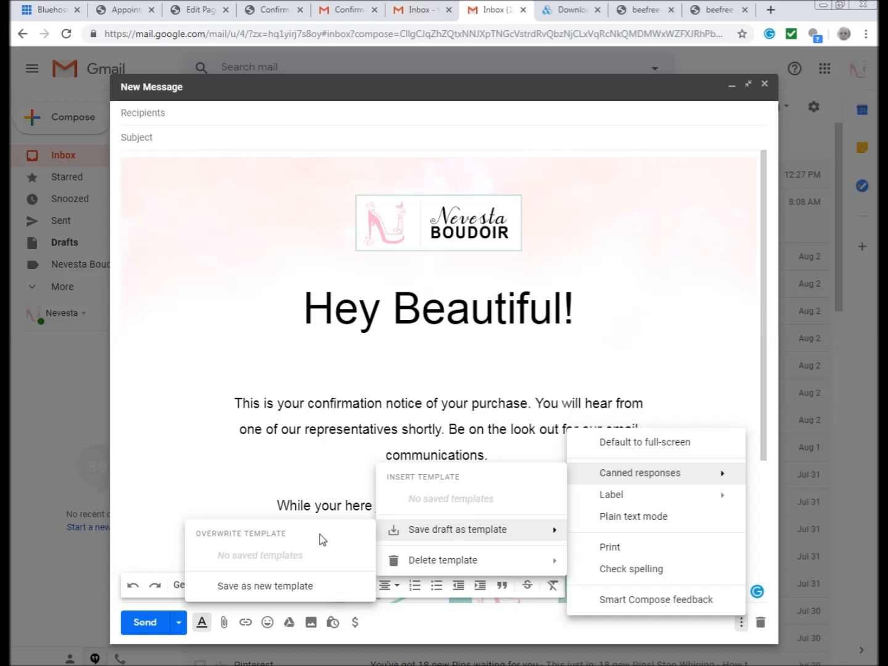
pyautogui.click(262, 589)
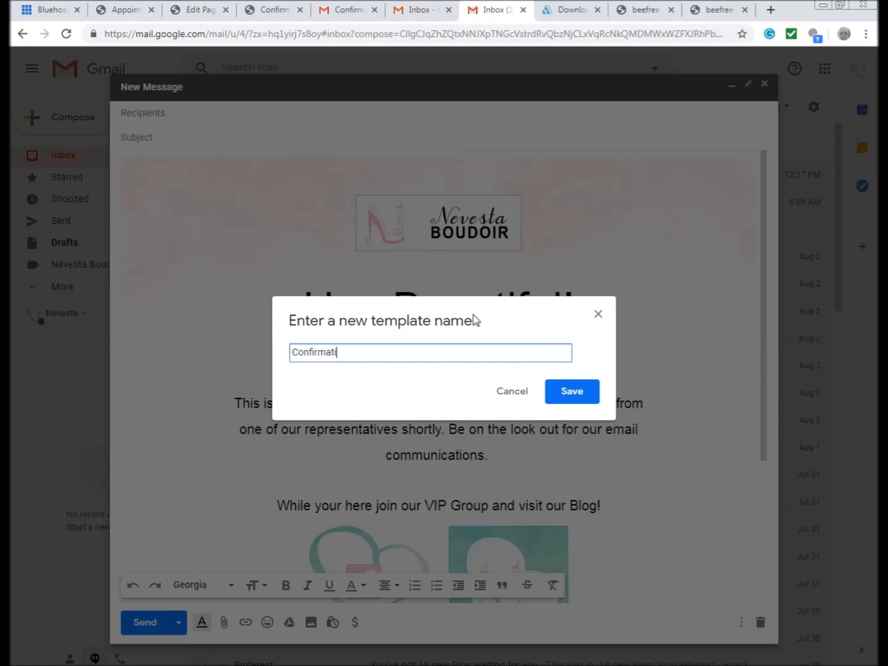
pyautogui.write('Confirmation Email 1')
pyautogui.click(575, 400)
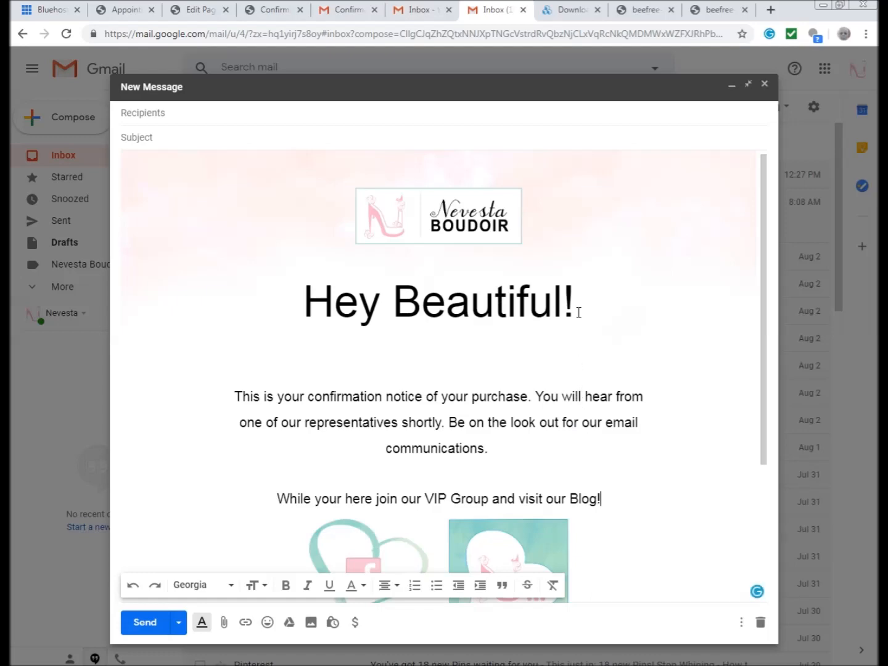
# Step: Close the message, and review the saved "Hey Beautiful!" confirmation draft in Drafts
pyautogui.scroll(-3, 578, 313)
pyautogui.scroll(3, 578, 312)
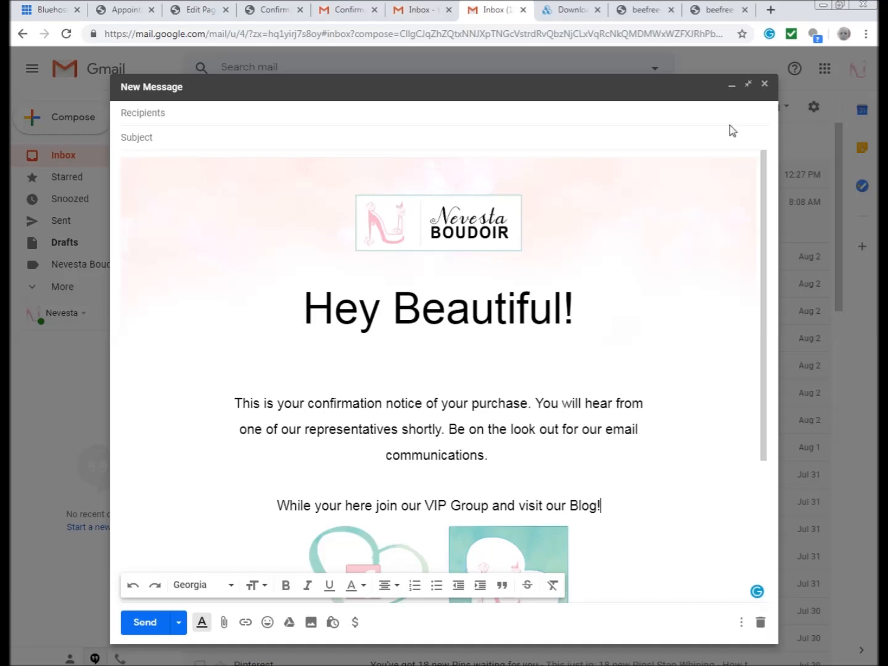
pyautogui.click(764, 84)
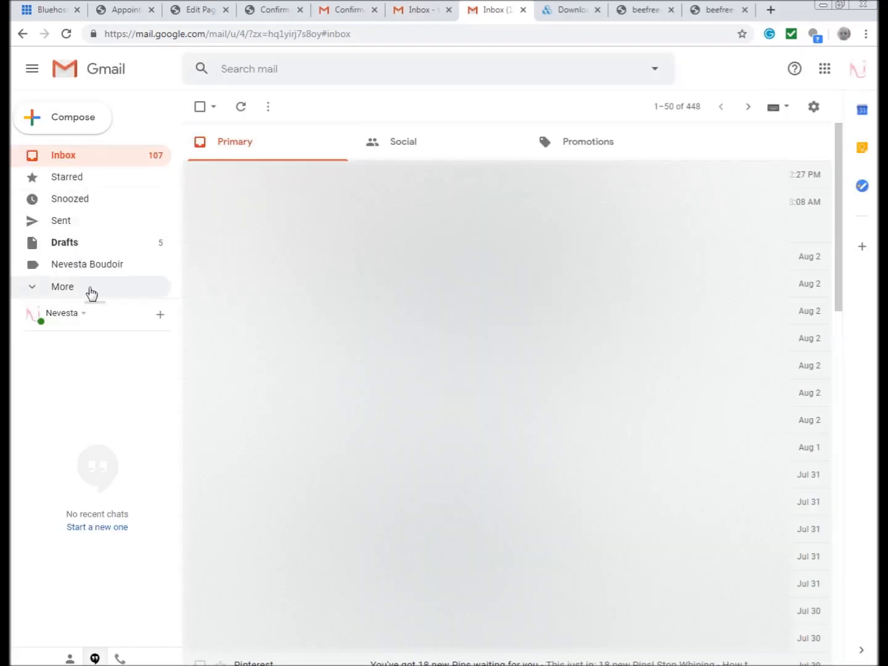
pyautogui.click(64, 241)
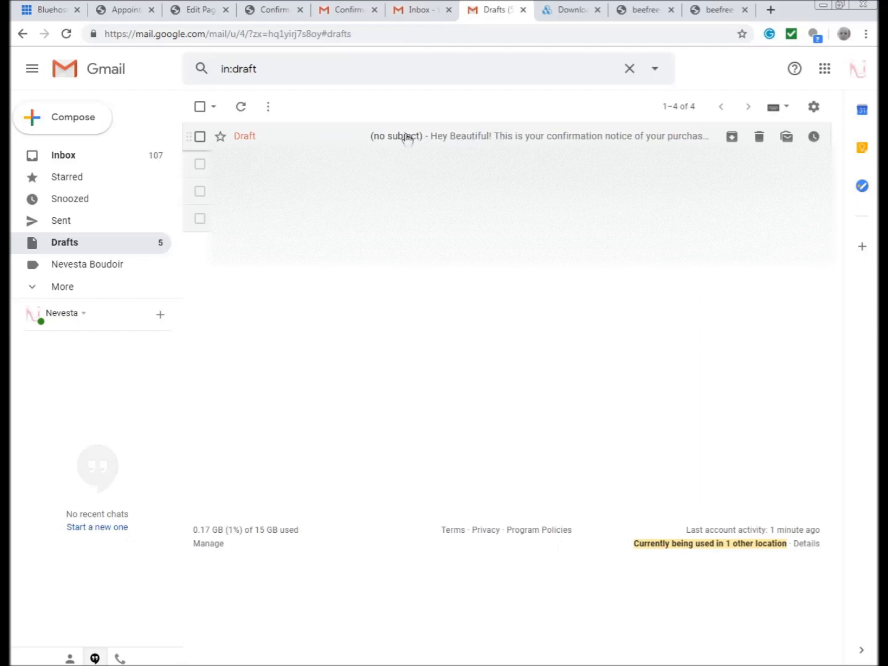
pyautogui.click(621, 140)
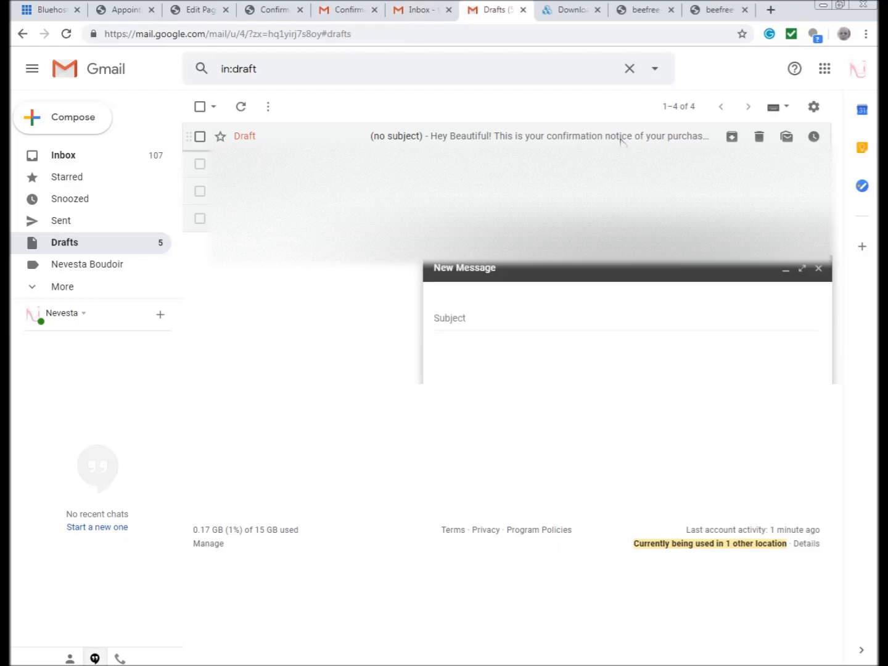
pyautogui.scroll(-4, 629, 390)
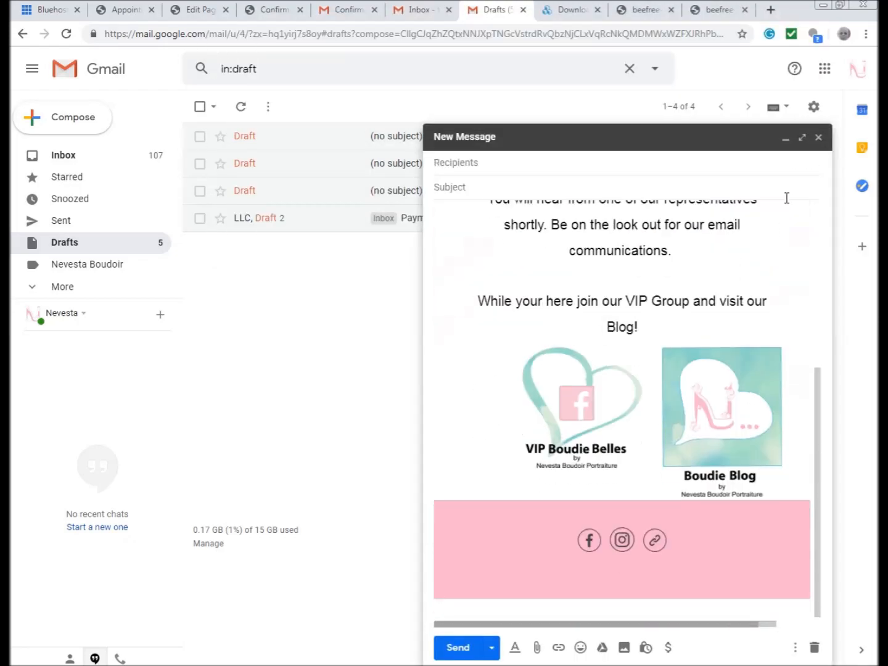
pyautogui.click(824, 139)
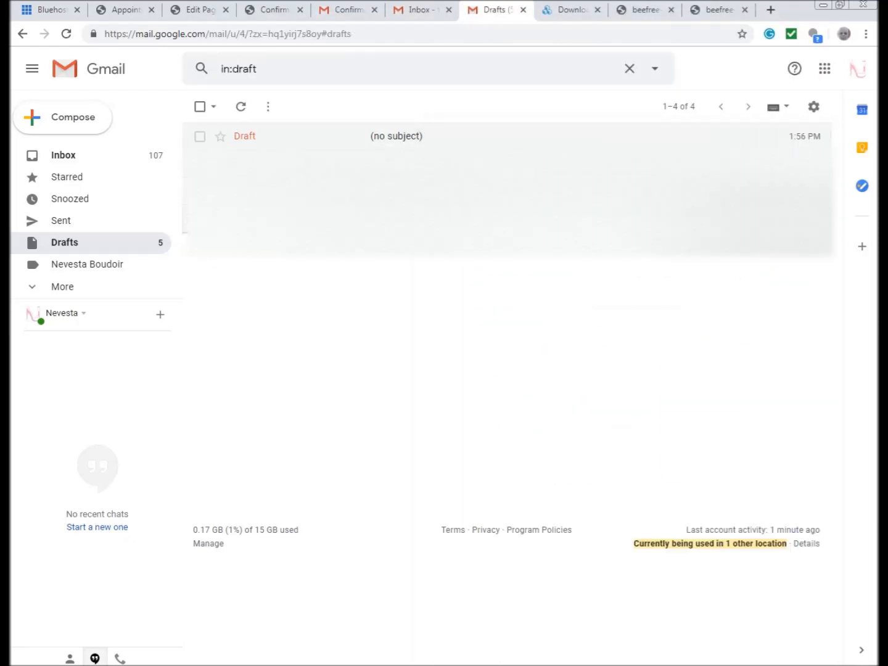
# Step: Compose a new message from the inbox and insert the "Confirmation Email 1" canned response
pyautogui.click(62, 158)
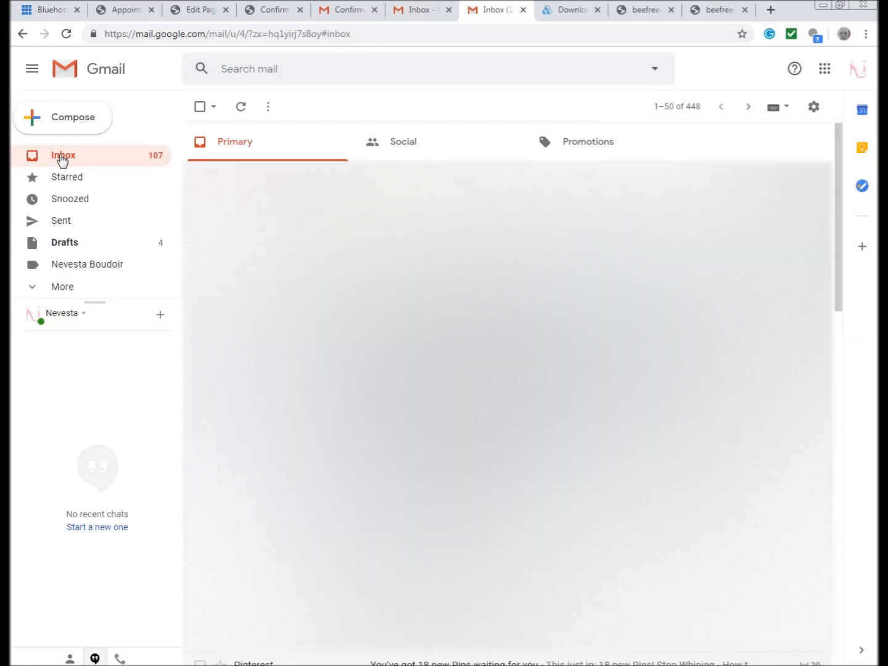
pyautogui.click(73, 127)
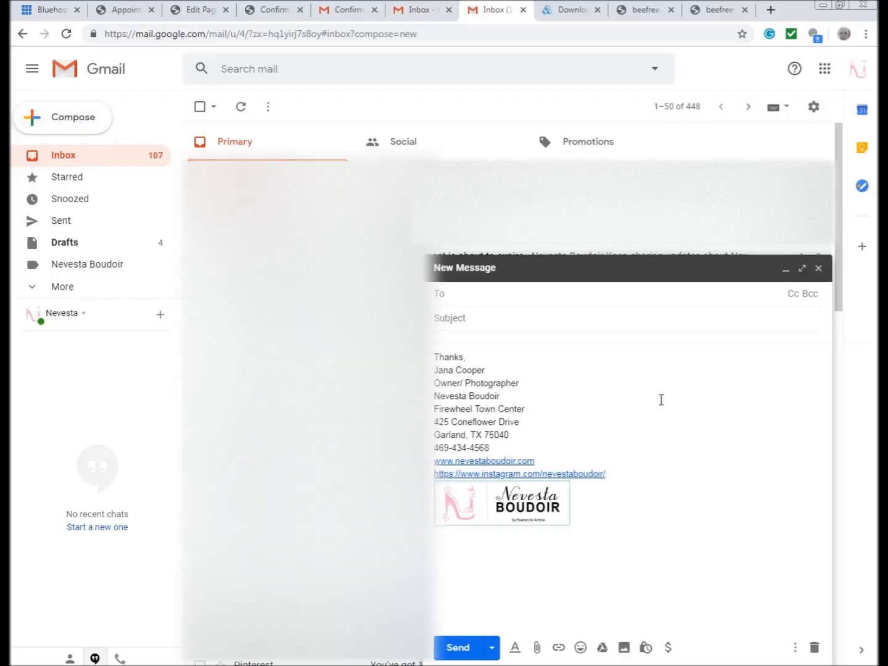
pyautogui.click(795, 648)
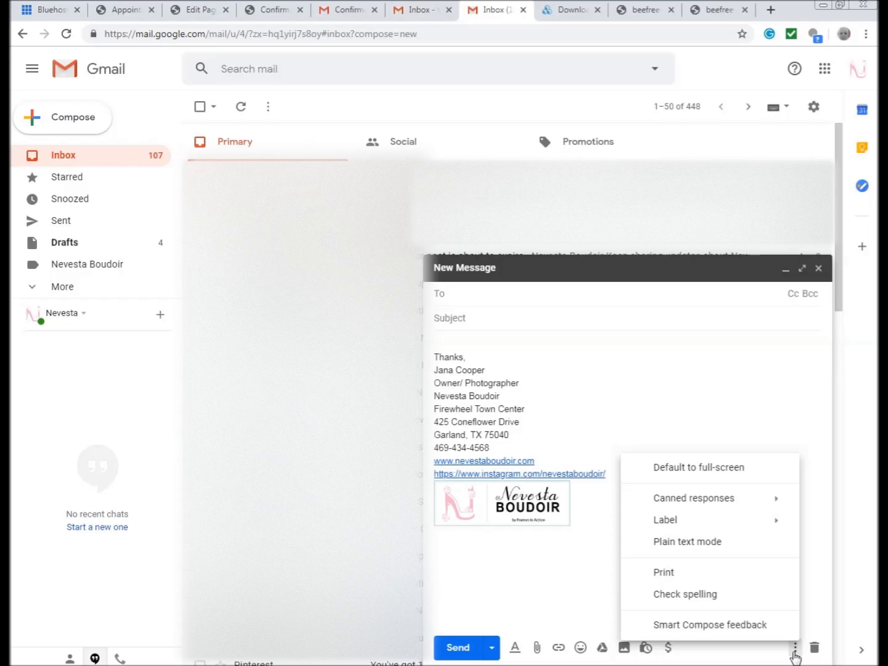
pyautogui.moveTo(715, 503)
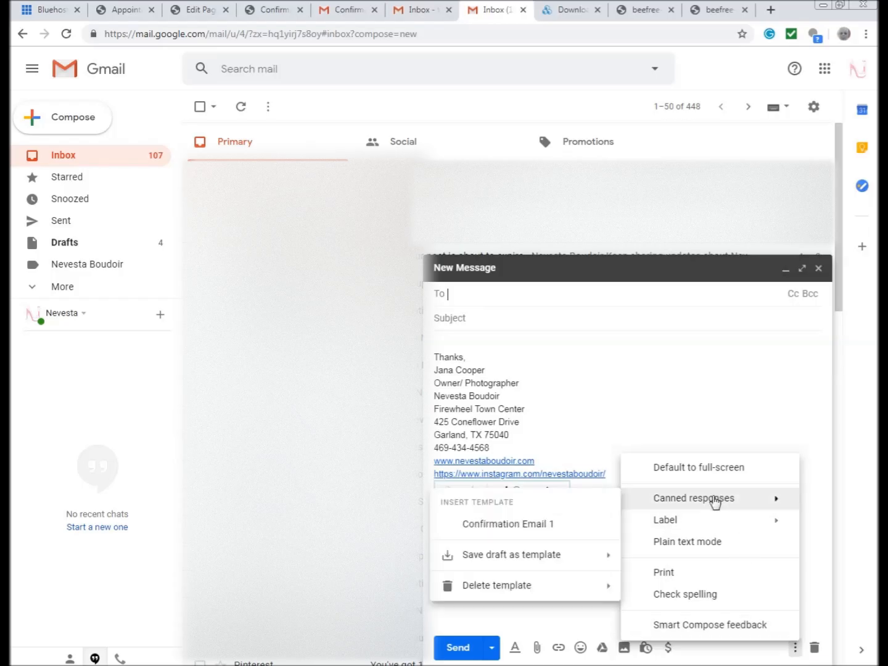
pyautogui.click(544, 525)
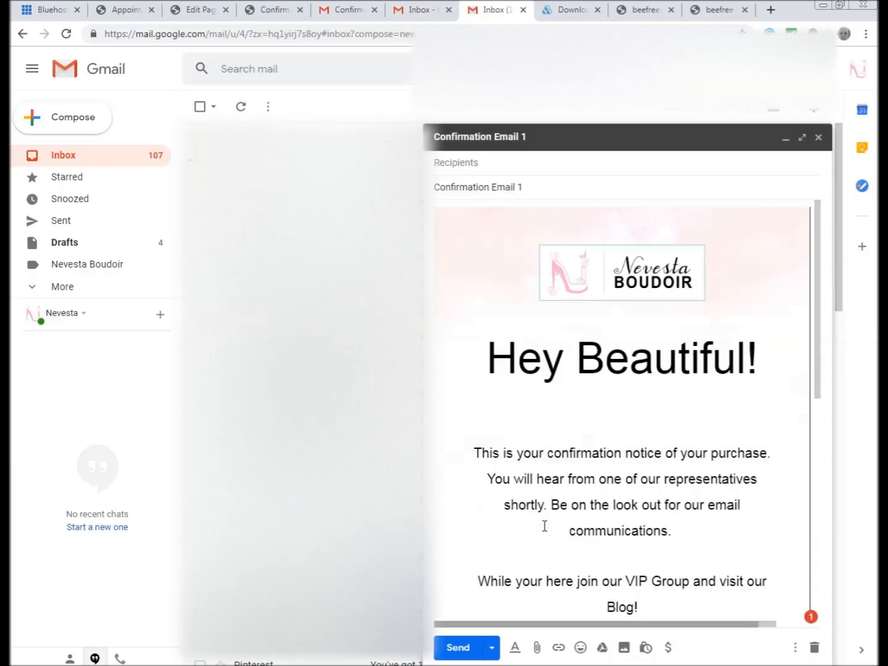
# Step: Delete the whole signature block, including its logo, below the pink footer of the message
pyautogui.scroll(-10, 544, 526)
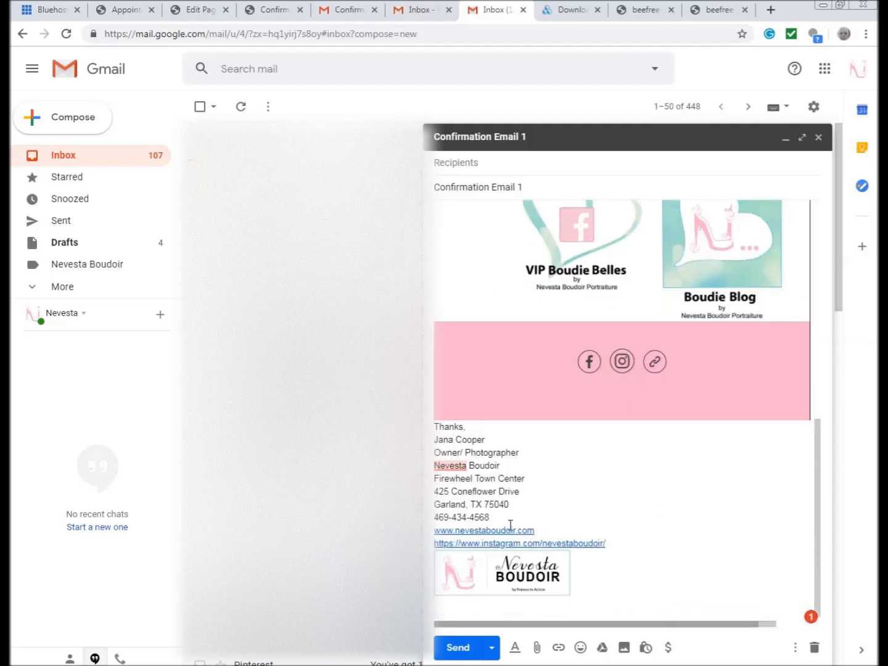
pyautogui.moveTo(435, 428)
pyautogui.mouseDown()
pyautogui.moveTo(525, 446)
pyautogui.moveTo(626, 576)
pyautogui.mouseUp()
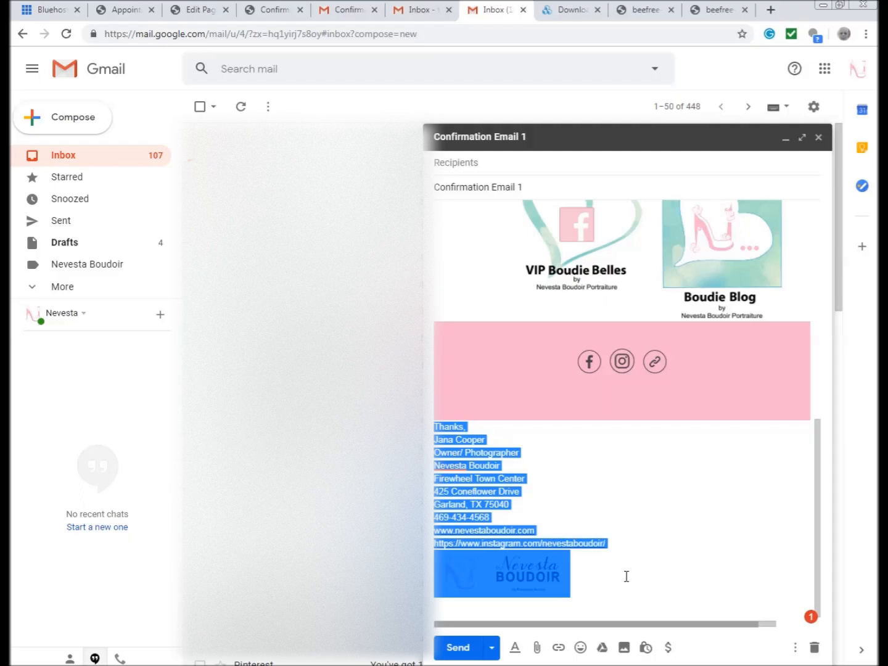
pyautogui.press('BackSpace')
# Step: Personalize the heading by replacing "Beautiful" with the recipient's first name
pyautogui.scroll(4, 621, 575)
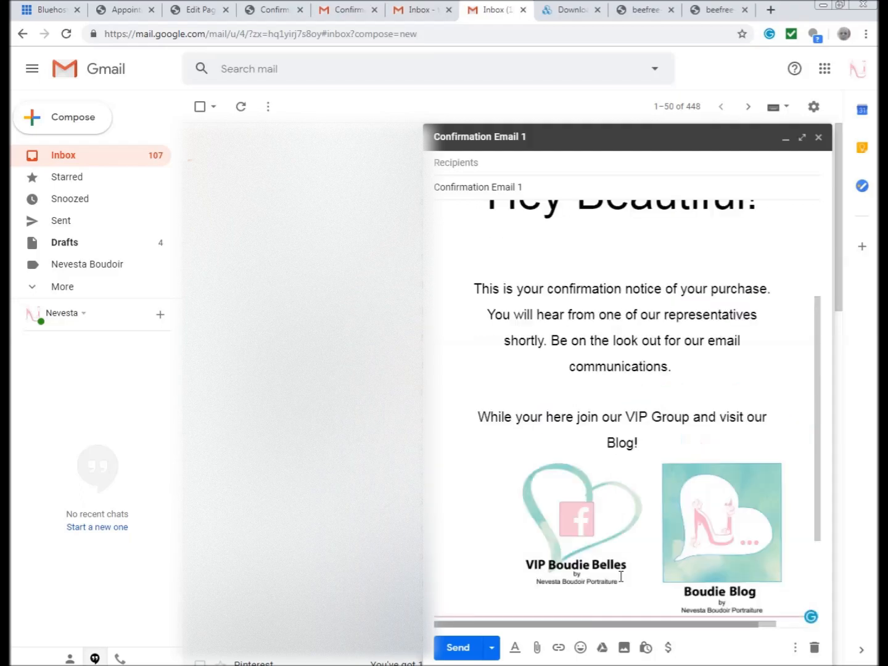
pyautogui.scroll(2, 579, 445)
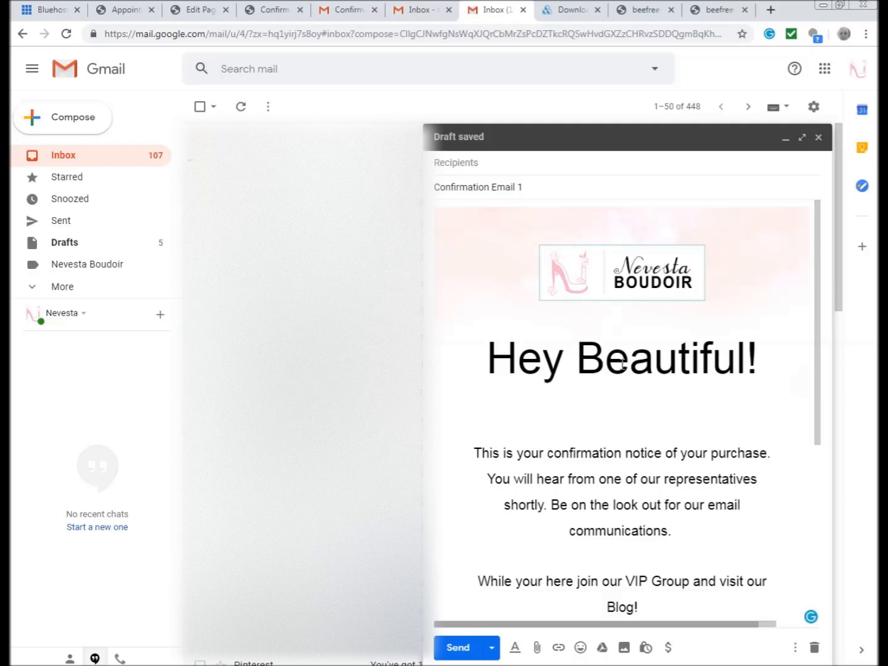
pyautogui.doubleClick(622, 364)
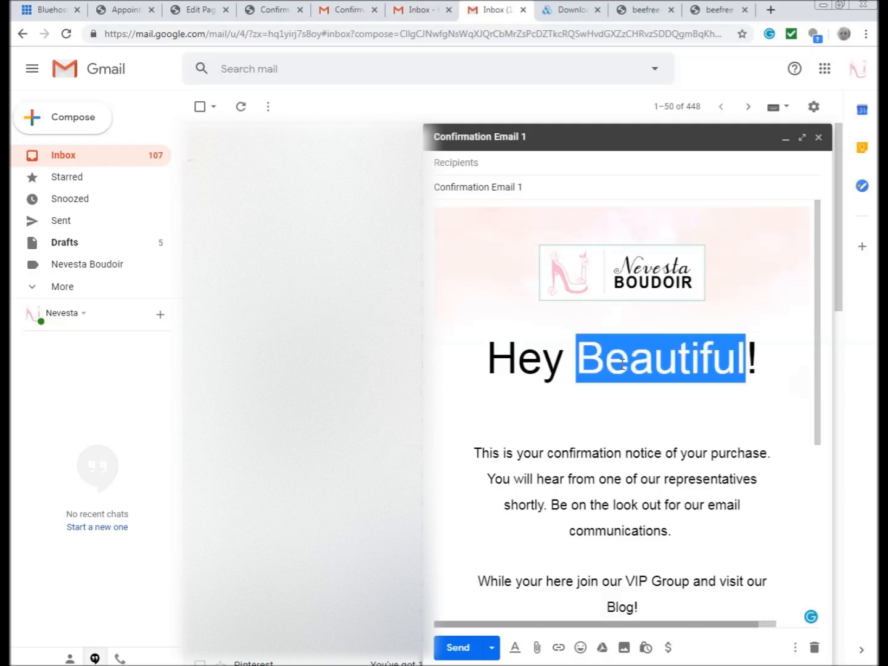
pyautogui.write('Amy!')
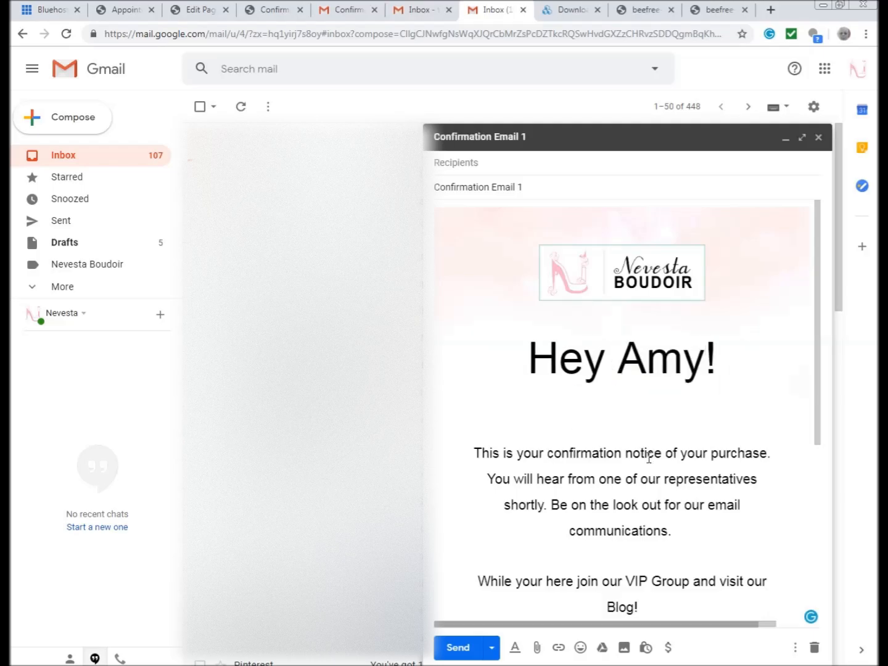
# Step: Review the personalized confirmation email from its heading down to the pink footer, and close the message
pyautogui.scroll(-1, 639, 370)
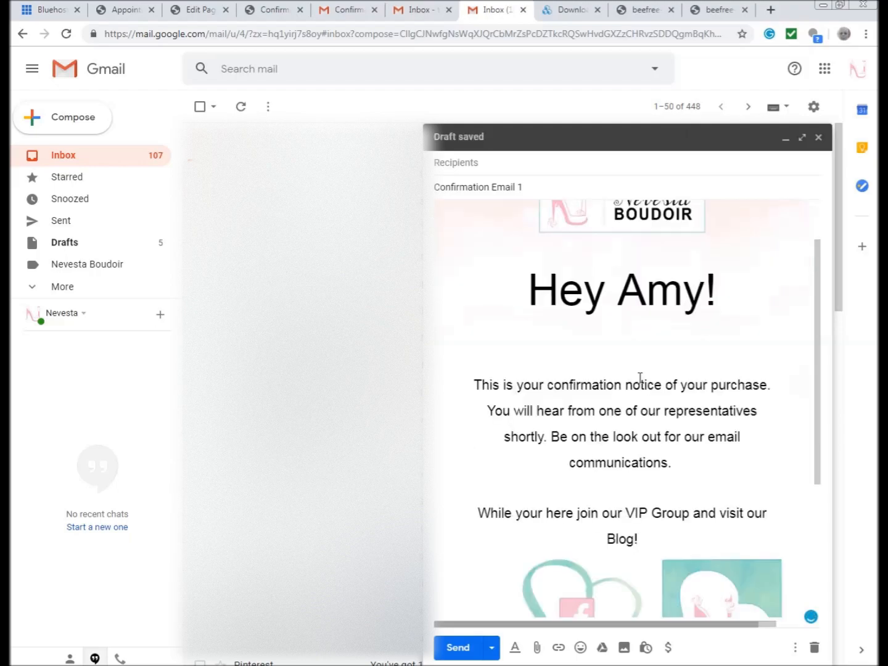
pyautogui.scroll(1, 524, 259)
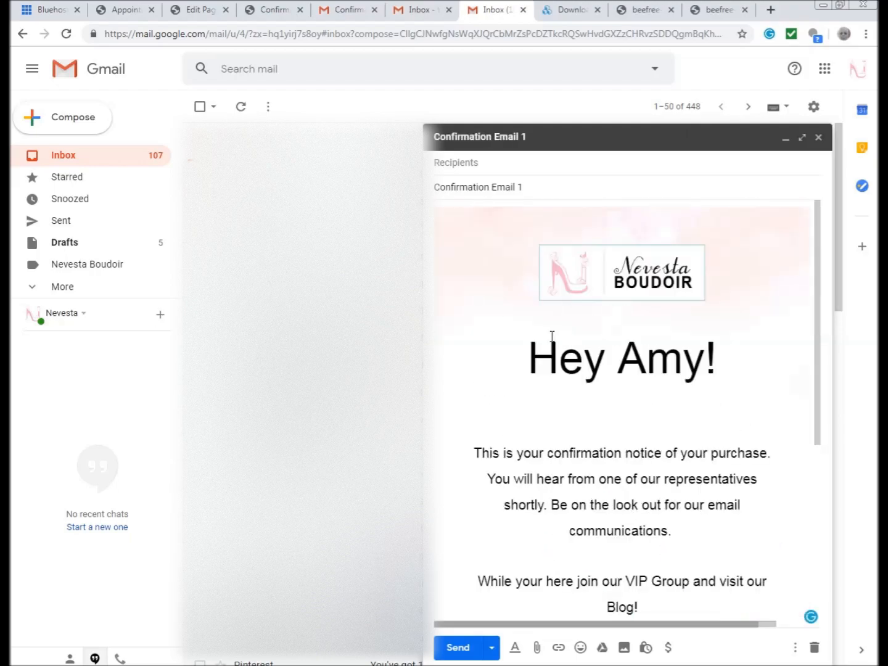
pyautogui.scroll(-3, 513, 316)
pyautogui.scroll(3, 567, 280)
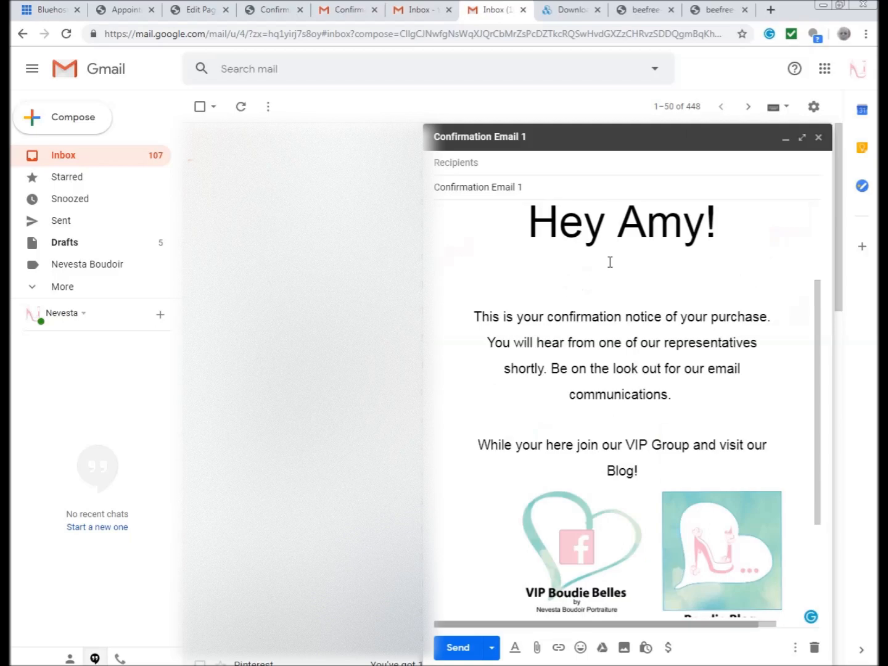
pyautogui.click(608, 269)
pyautogui.click(539, 474)
pyautogui.scroll(-5, 603, 474)
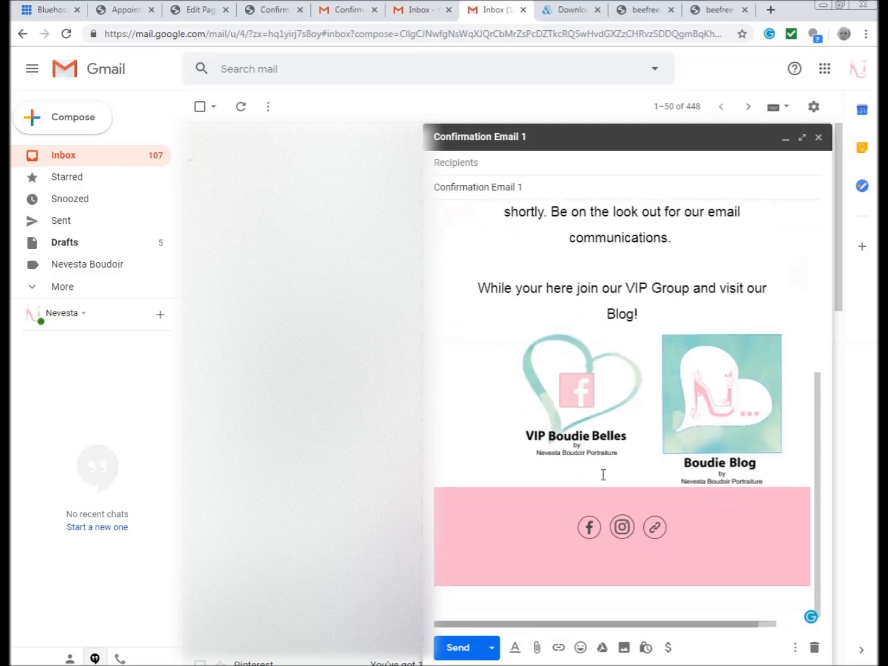
pyautogui.press('Escape')
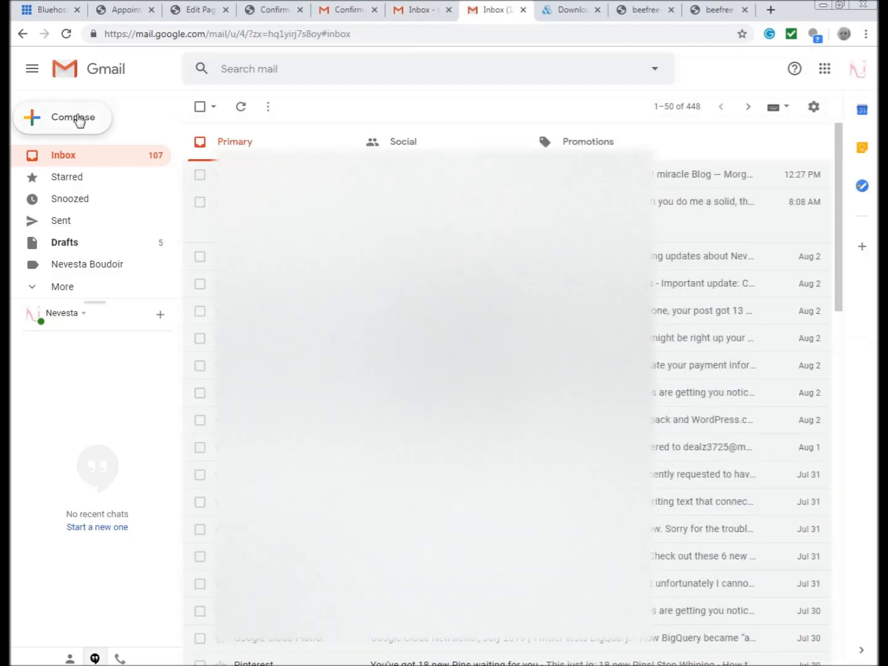
# Step: Compose another new message and delete the entire signature, including its logo, from the body
pyautogui.click(77, 119)
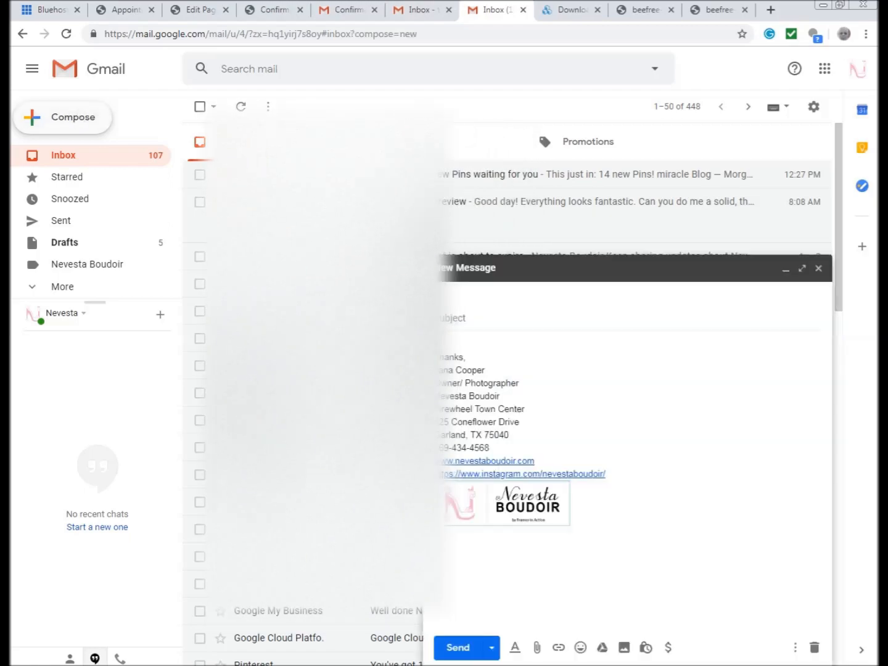
pyautogui.click(468, 347)
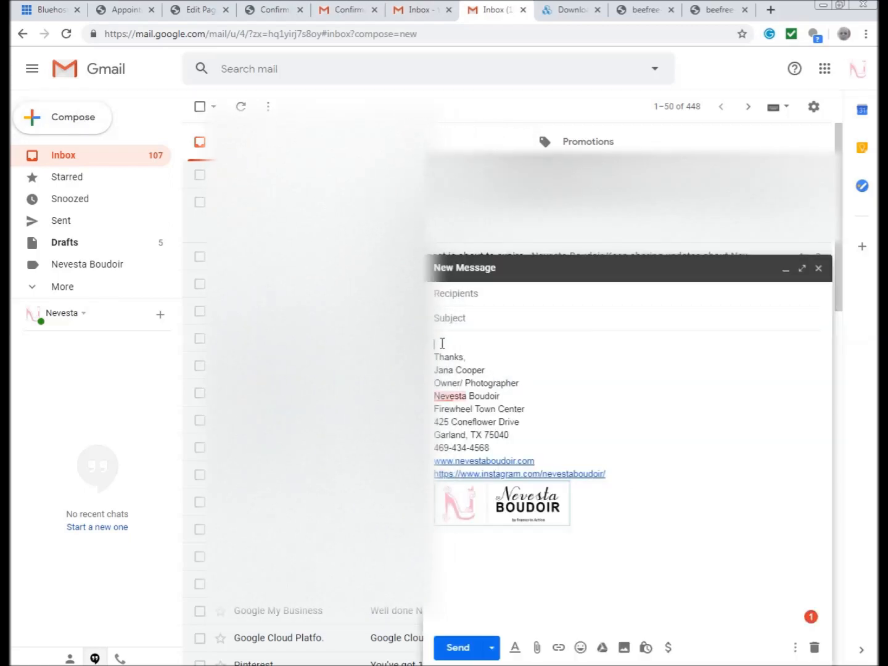
pyautogui.moveTo(455, 349); pyautogui.dragTo(699, 610)
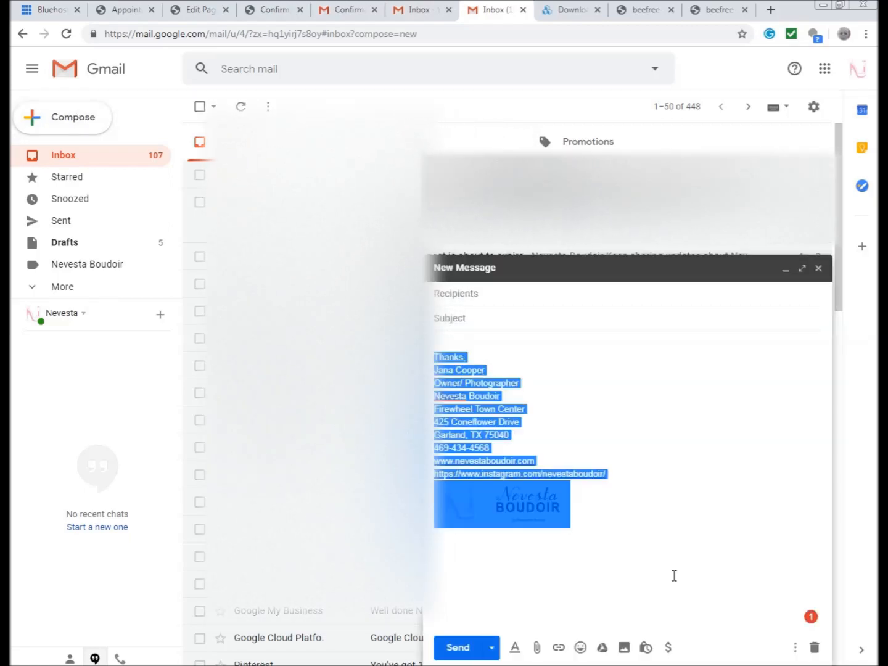
pyautogui.press('BackSpace')
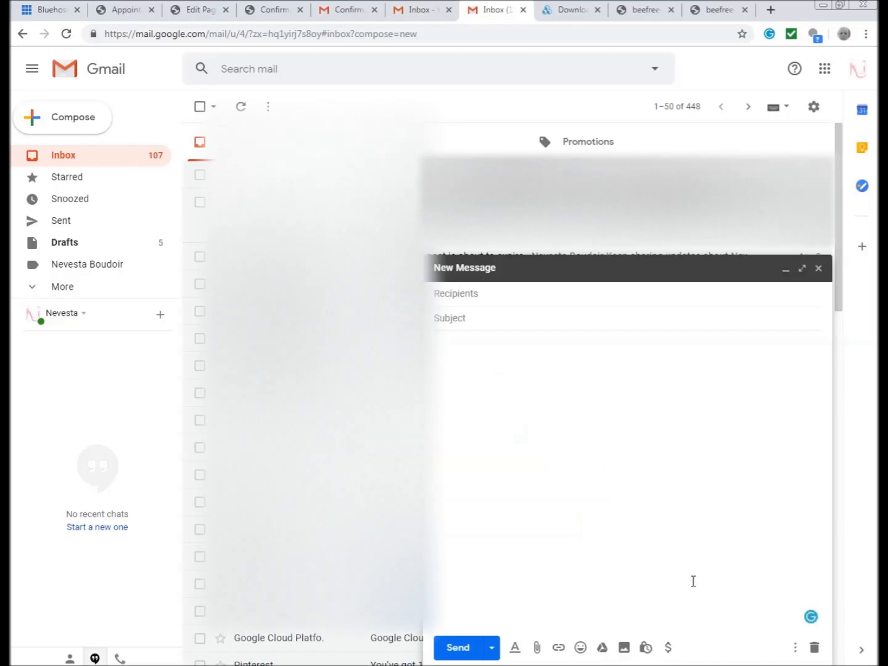
# Step: Insert the "Confirmation Email 1" canned response into the new message and replace "Beautiful" in its heading with the recipient's first name
pyautogui.click(797, 651)
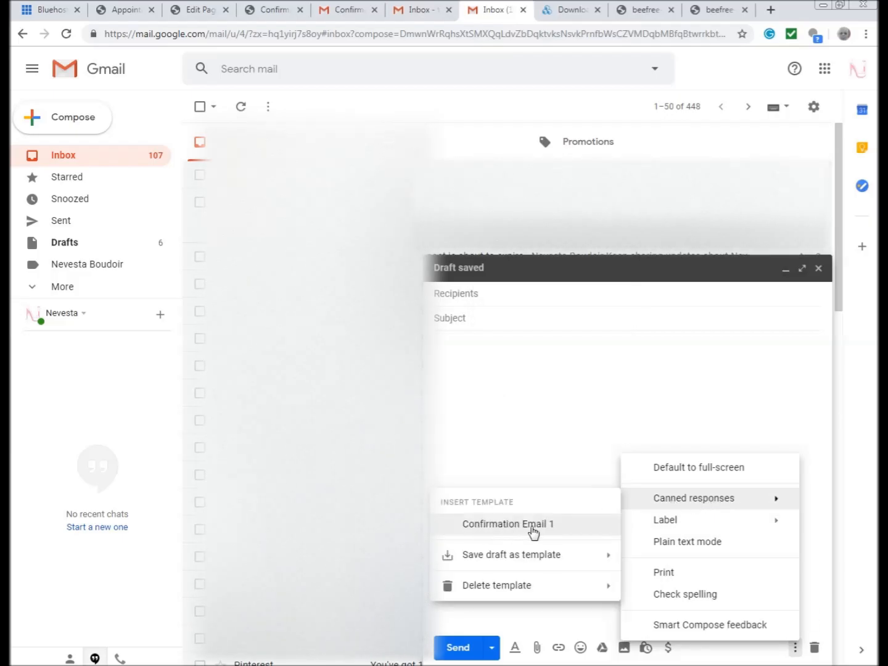
pyautogui.click(532, 525)
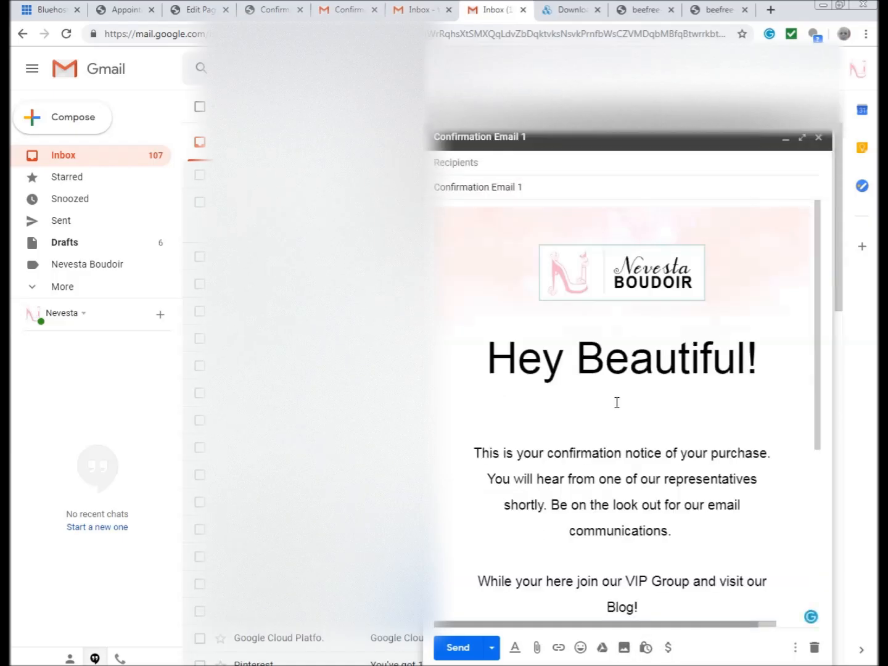
pyautogui.click(641, 374)
pyautogui.doubleClick(641, 374)
pyautogui.write('Amy!')
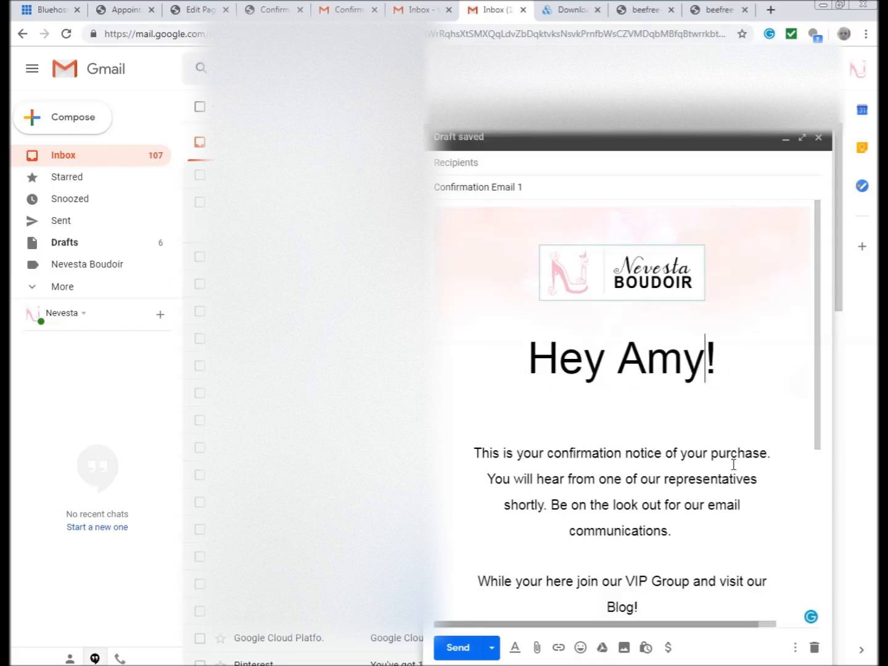
# Step: Review the personalized confirmation email, checking its recipient field, heading, confirmation text, and the VIP group and blog images
pyautogui.scroll(-5, 539, 463)
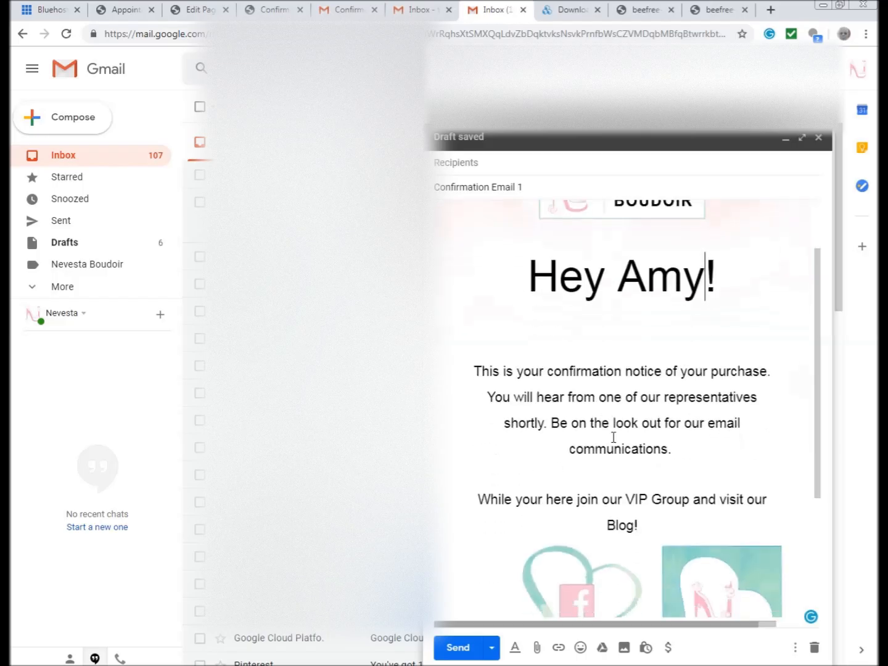
pyautogui.scroll(5, 609, 430)
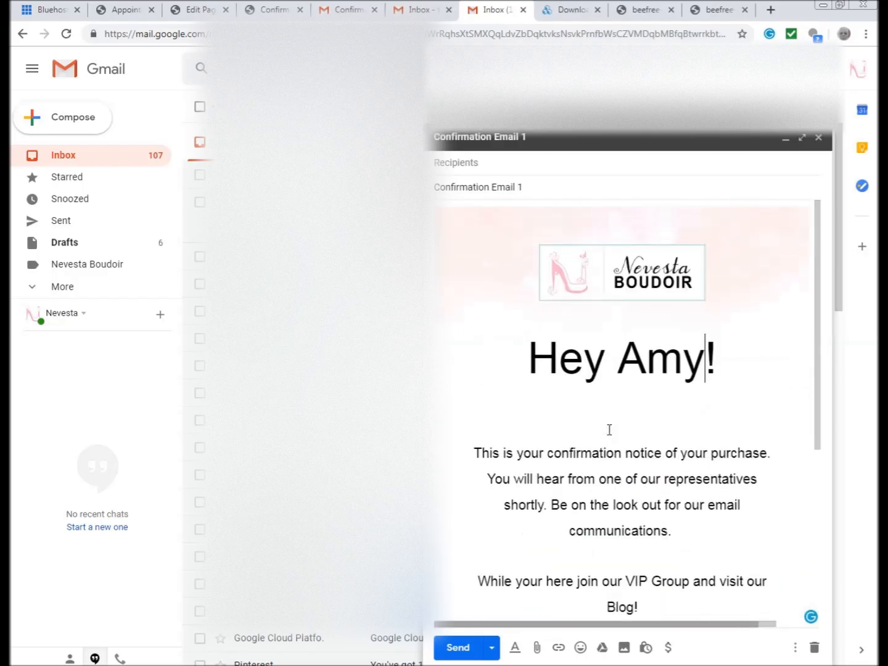
pyautogui.scroll(-5, 534, 369)
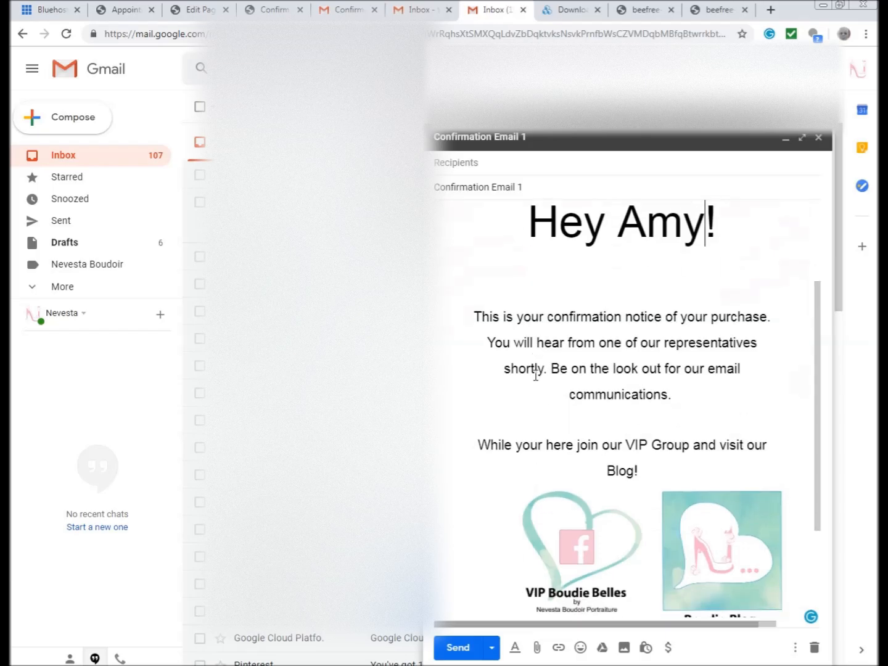
pyautogui.scroll(5, 583, 417)
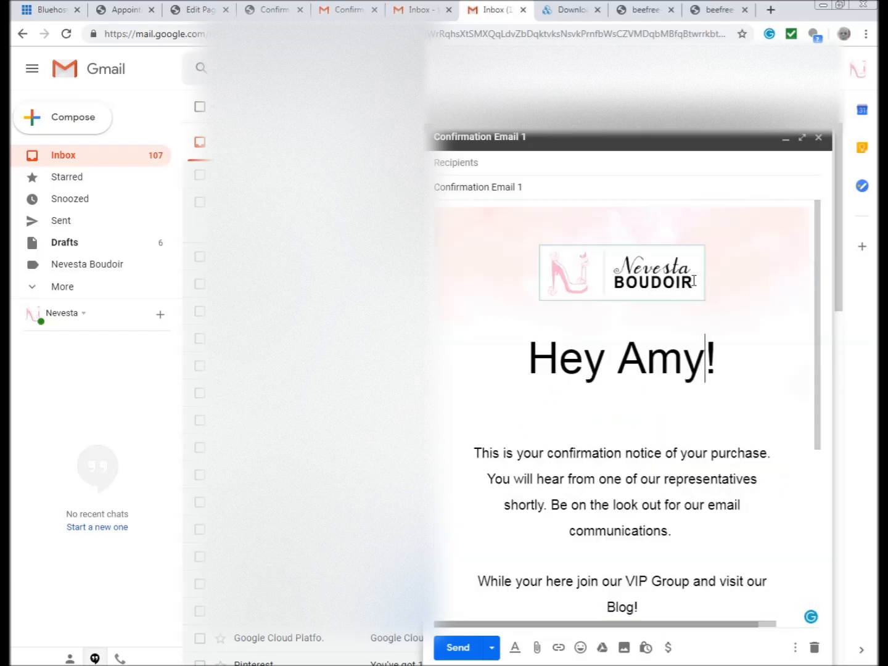
pyautogui.click(464, 165)
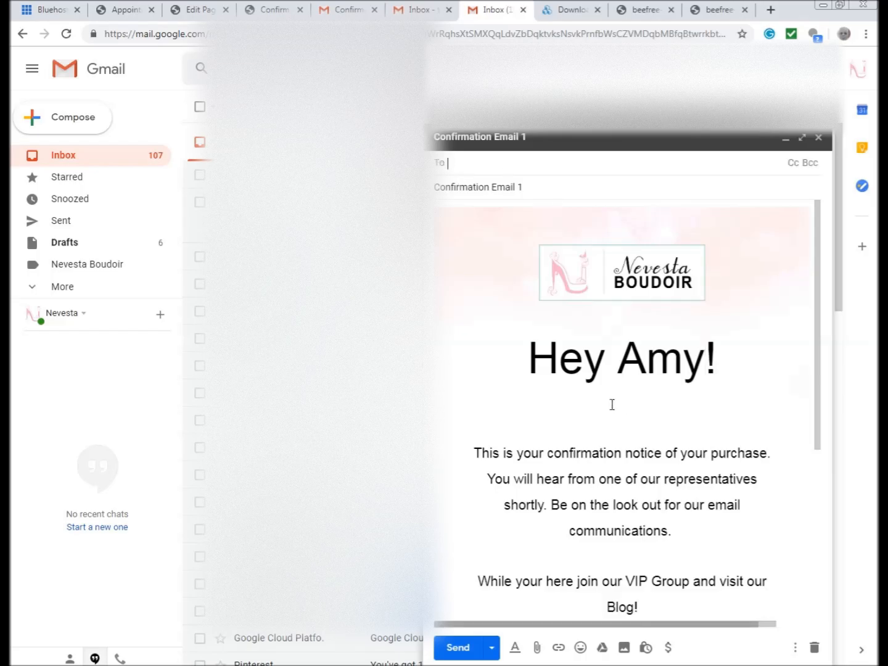
pyautogui.click(740, 325)
pyautogui.scroll(-1, 742, 330)
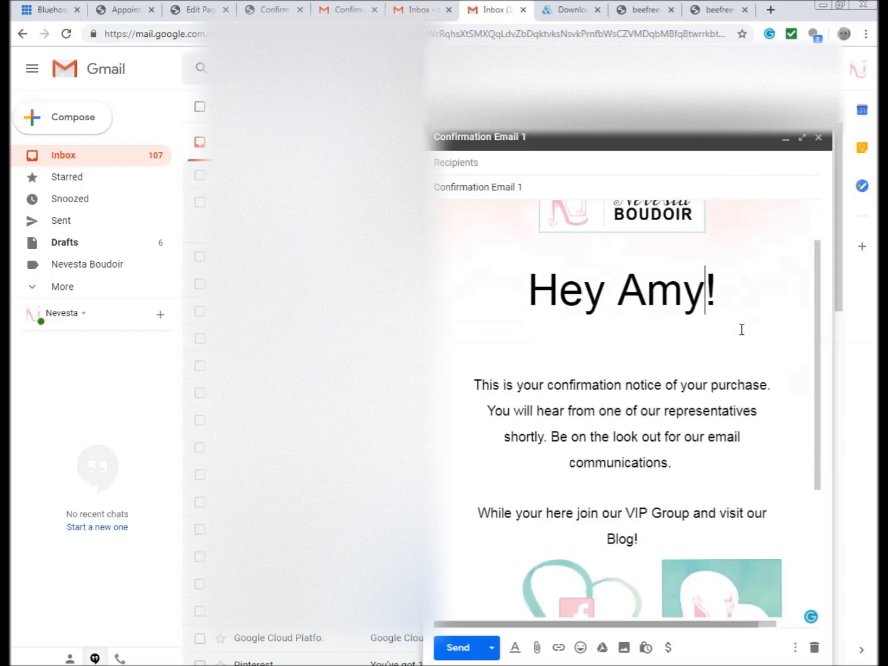
pyautogui.scroll(-3, 741, 329)
pyautogui.scroll(5, 648, 406)
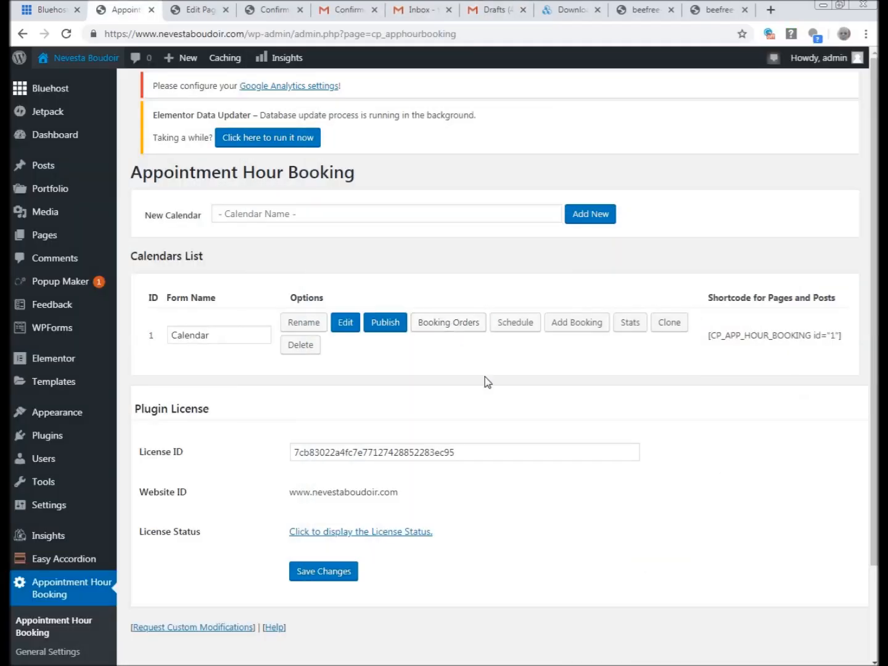
# Step: Switch to the WordPress Appointment Hour Booking page, open the calendar for editing, and go to its notification email settings for the customer copy
pyautogui.scroll(-2, 487, 385)
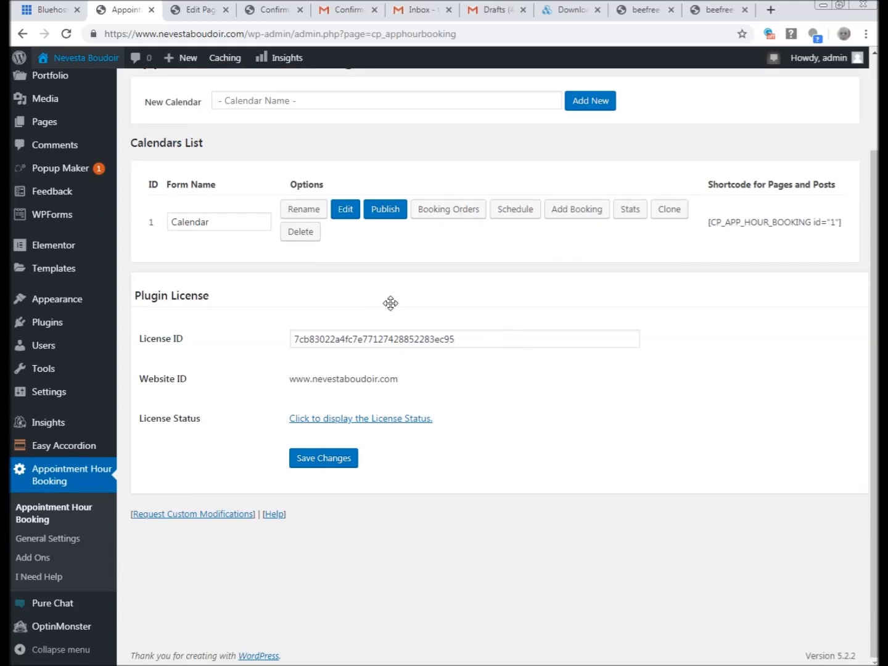
pyautogui.click(348, 210)
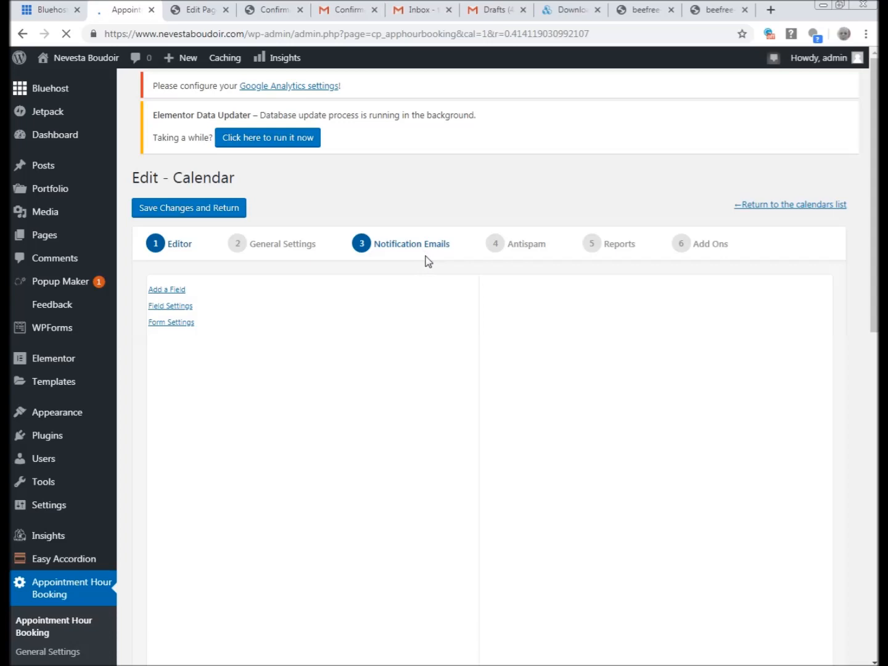
pyautogui.click(429, 260)
pyautogui.scroll(-3, 528, 326)
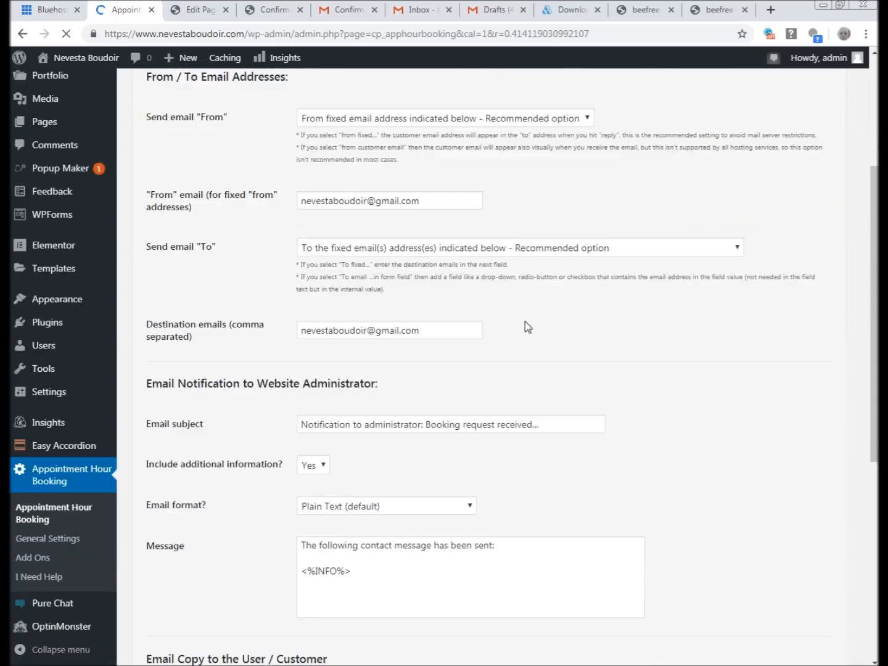
pyautogui.scroll(-2, 528, 327)
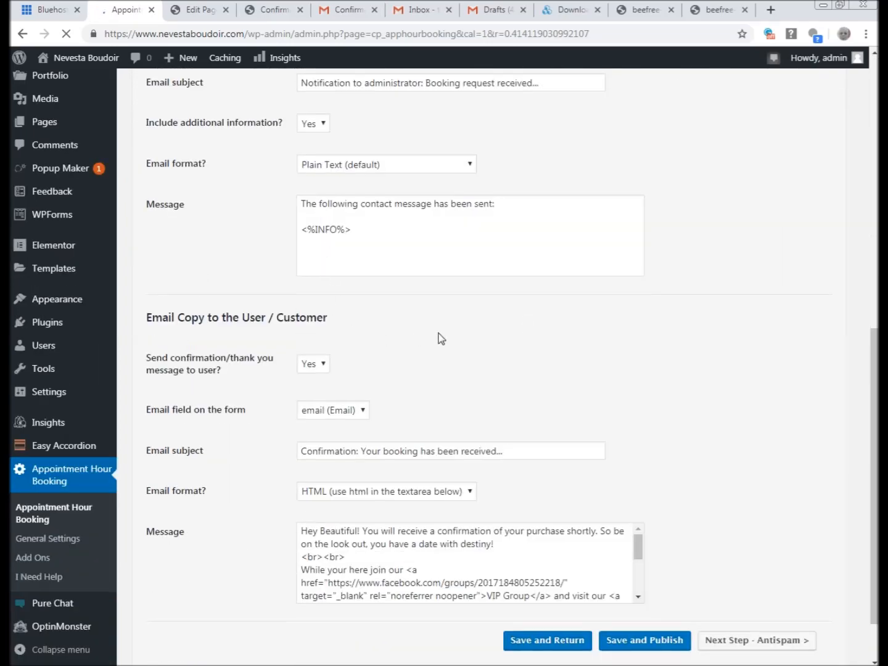